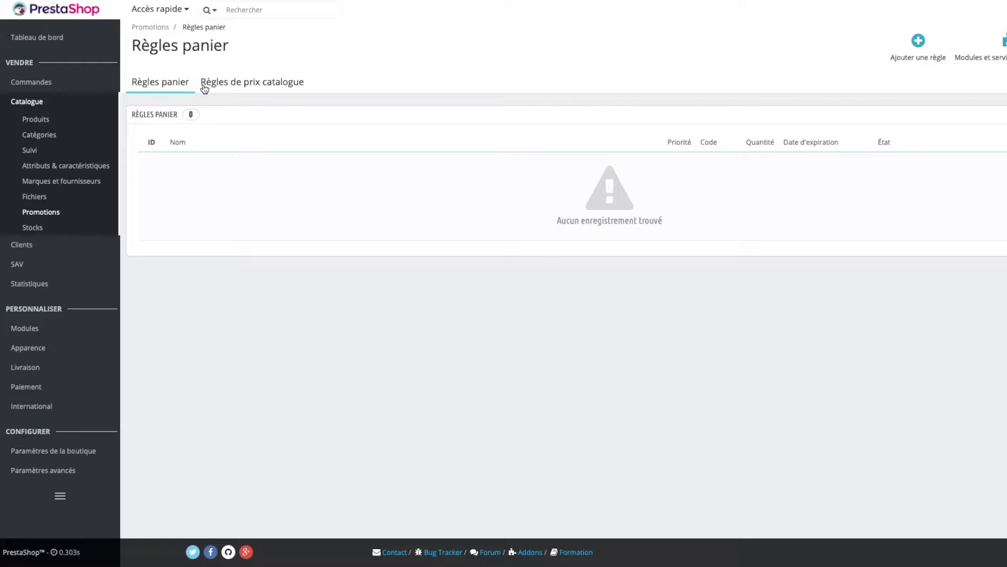
# - Show the empty catalogue price rules list under Promotions
pyautogui.click(232, 84)
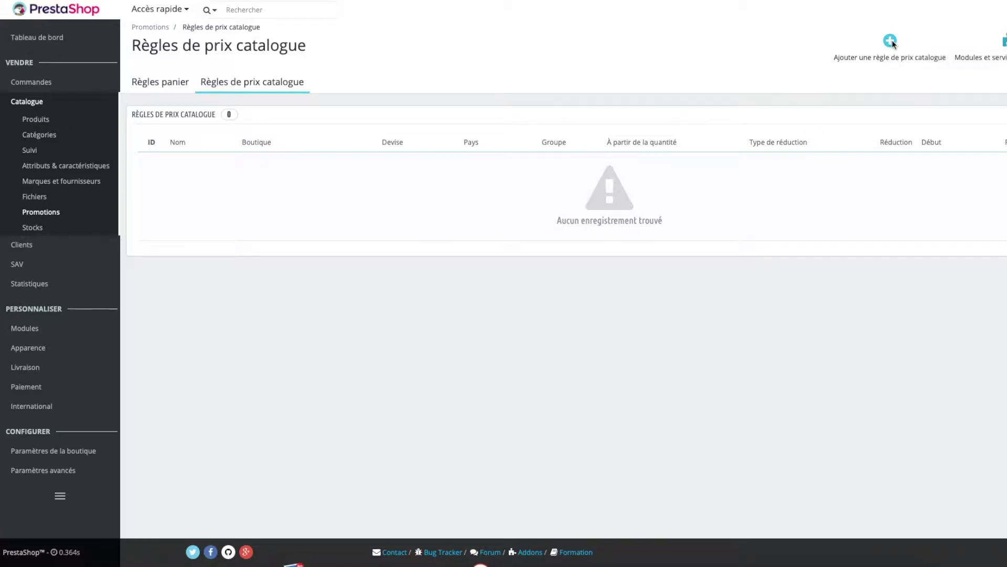
# - Start a new catalogue price rule named 'SOLDES HIVER 5%', valid for all currencies
pyautogui.click(892, 39)
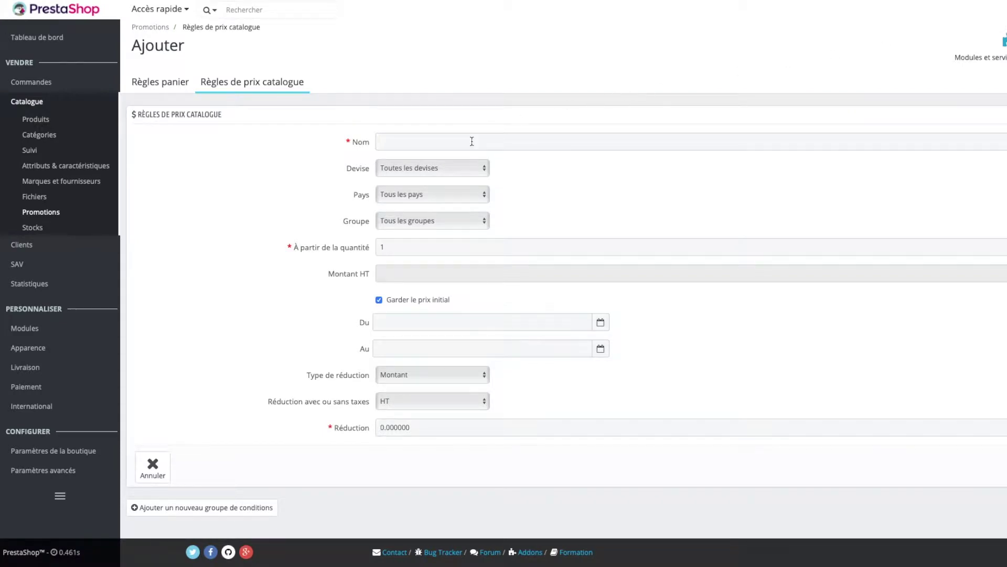
pyautogui.click(468, 138)
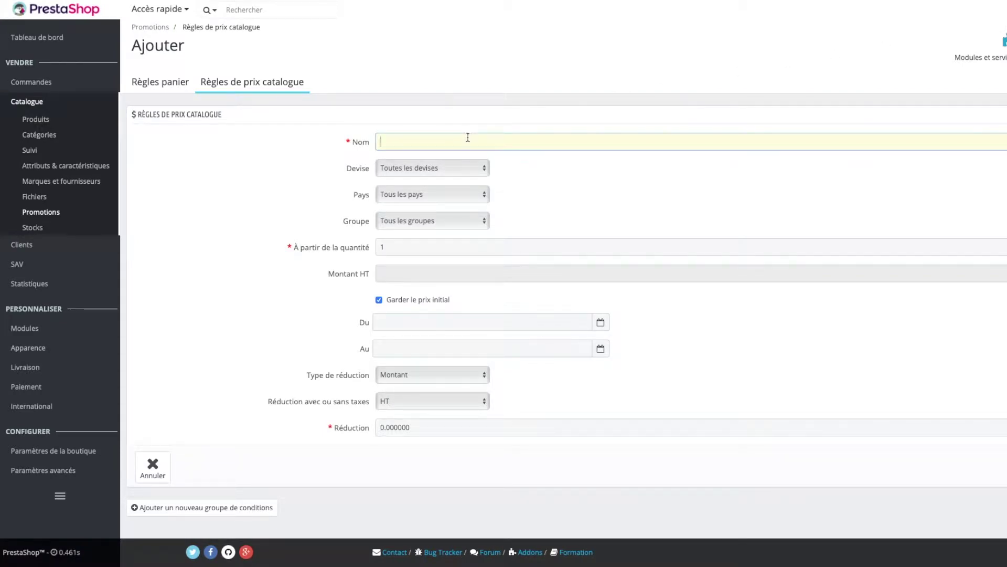
pyautogui.write('SOLDES HIVER 5%')
pyautogui.click(450, 168)
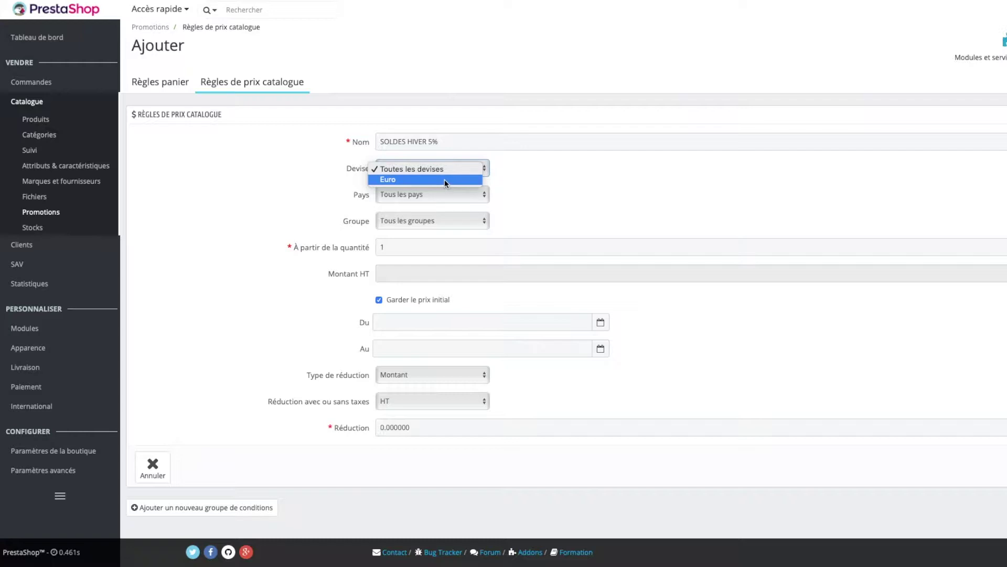
pyautogui.click(422, 179)
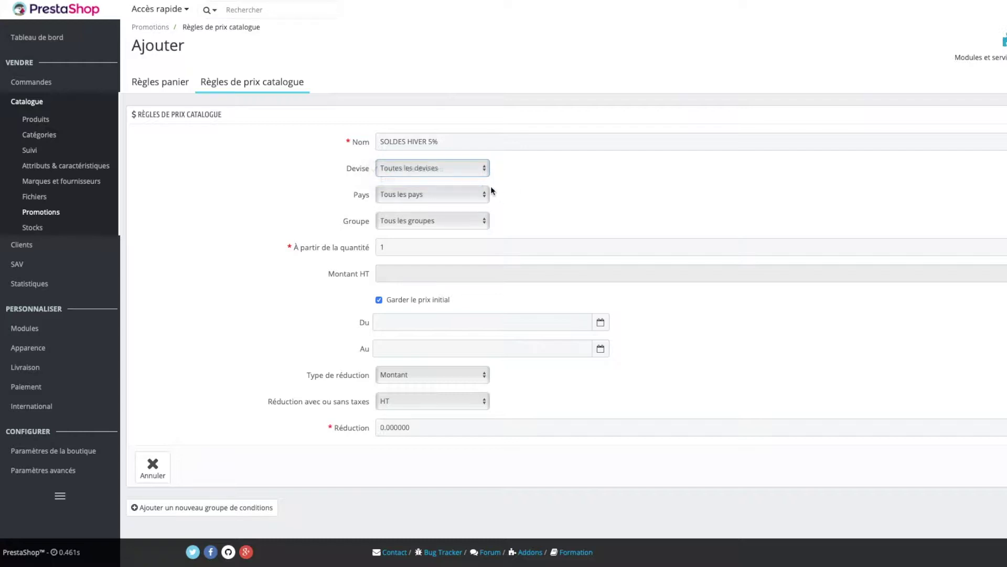
# - Limit the rule to France and all customer groups, starting from quantity 1
pyautogui.click(443, 193)
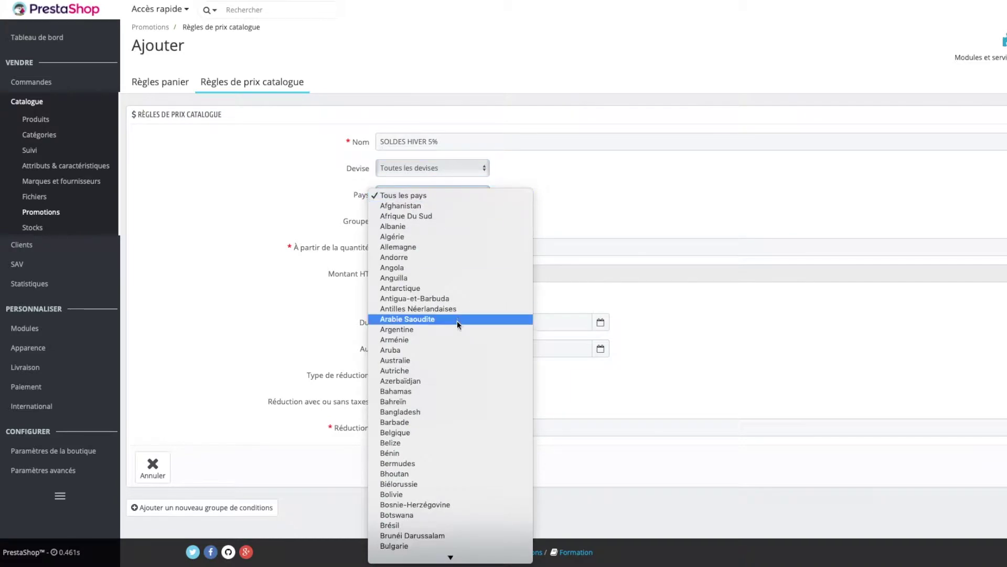
pyautogui.scroll(-10, 456, 318)
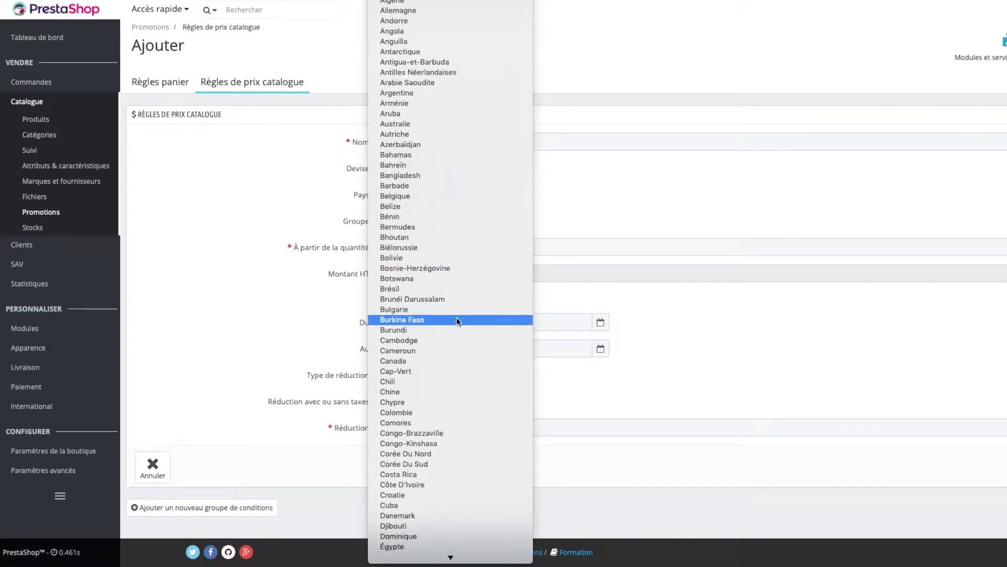
pyautogui.scroll(-6, 461, 293)
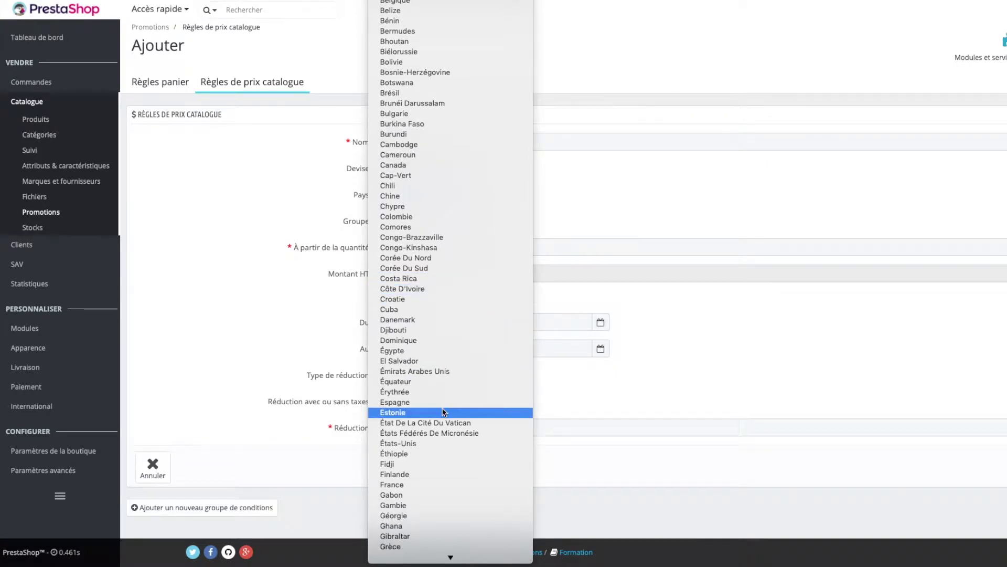
pyautogui.click(424, 476)
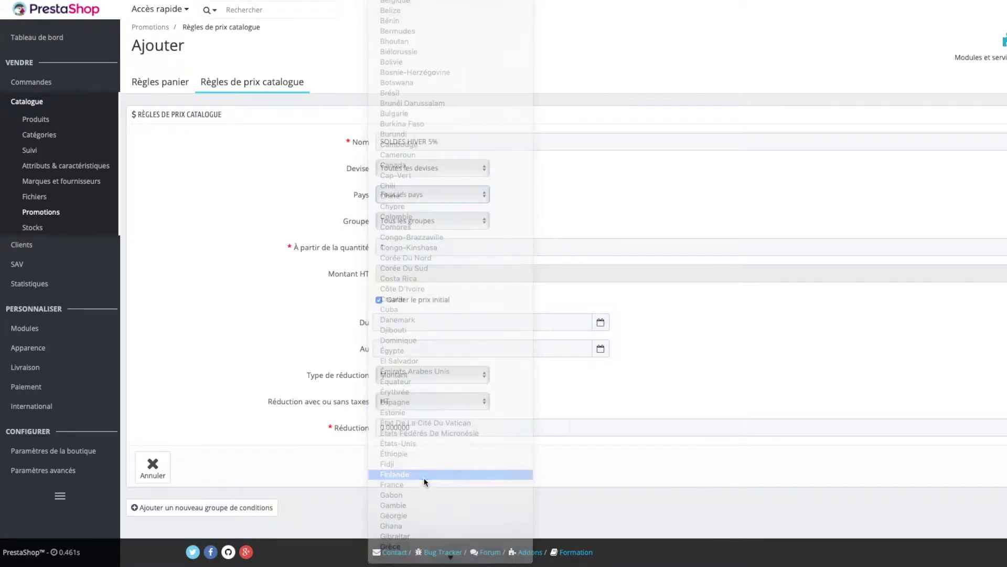
pyautogui.click(426, 197)
pyautogui.click(421, 207)
pyautogui.click(427, 222)
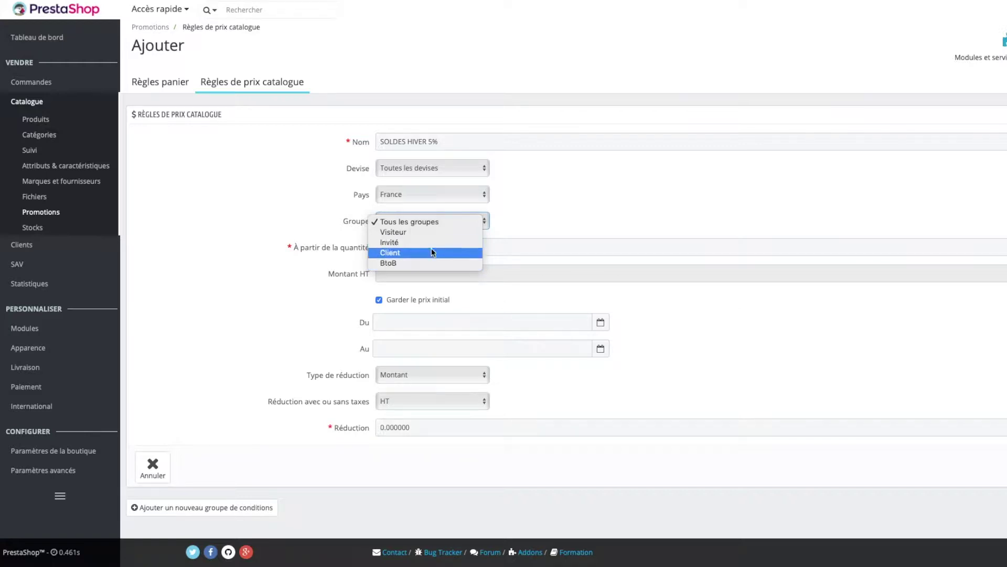
pyautogui.click(450, 220)
pyautogui.click(405, 248)
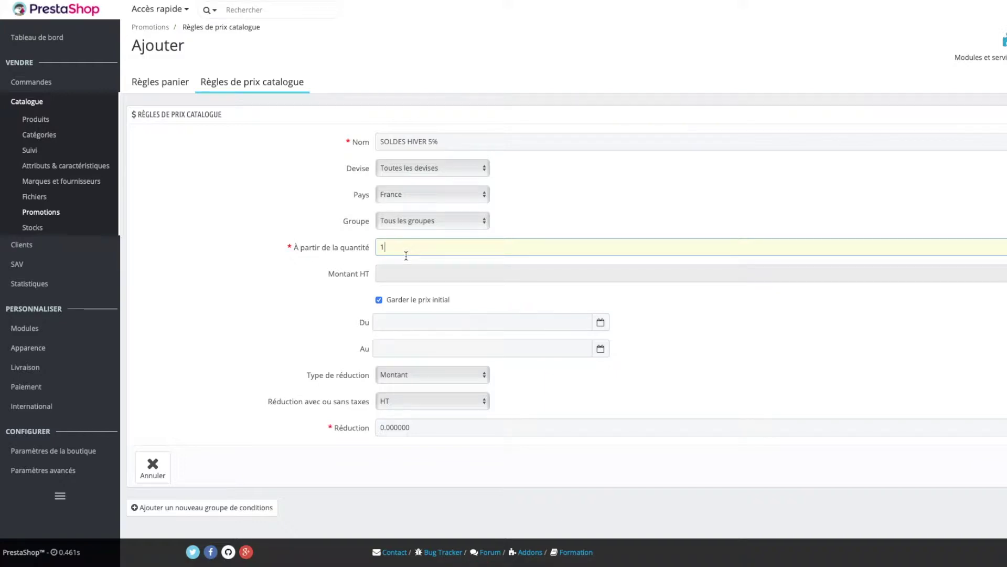
pyautogui.click(401, 270)
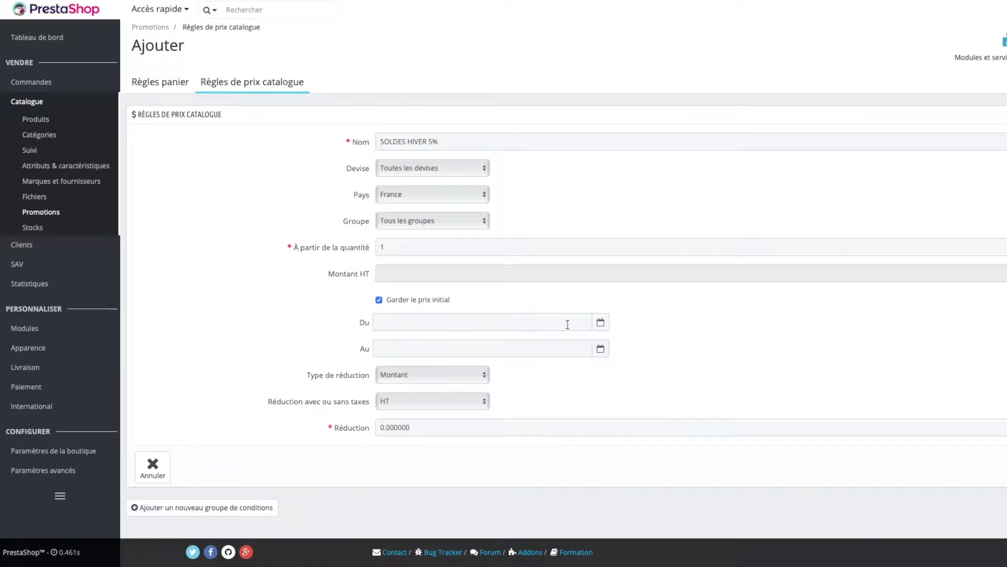
pyautogui.click(538, 321)
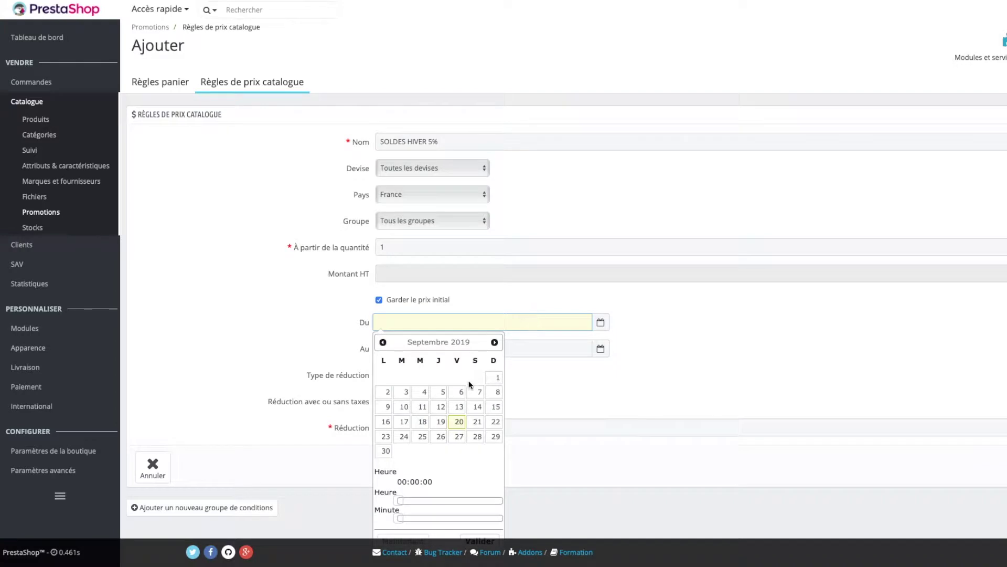
# - Set the rule's start date to 16 October 2019
pyautogui.click(494, 342)
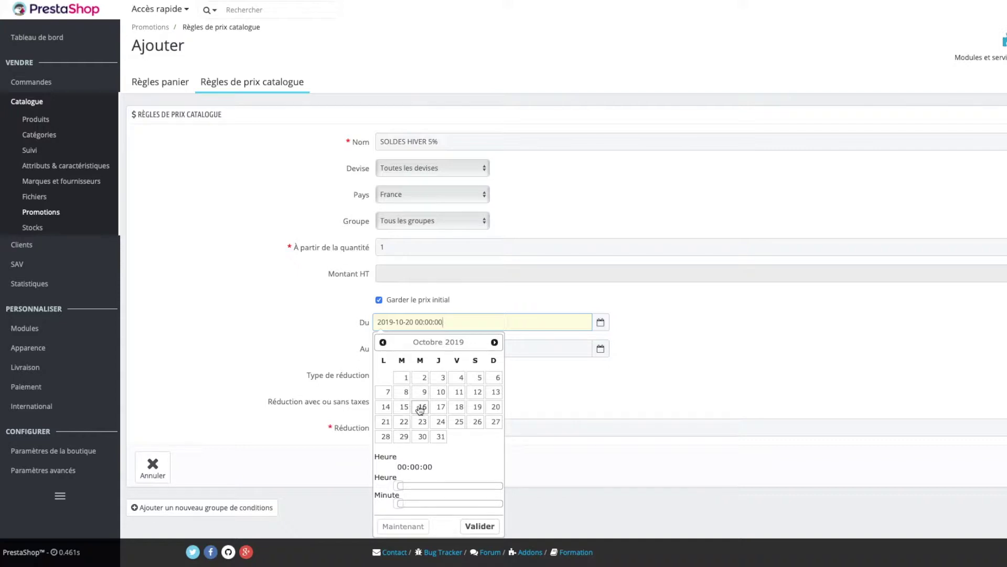
pyautogui.click(420, 407)
pyautogui.click(424, 422)
pyautogui.click(429, 410)
pyautogui.click(590, 382)
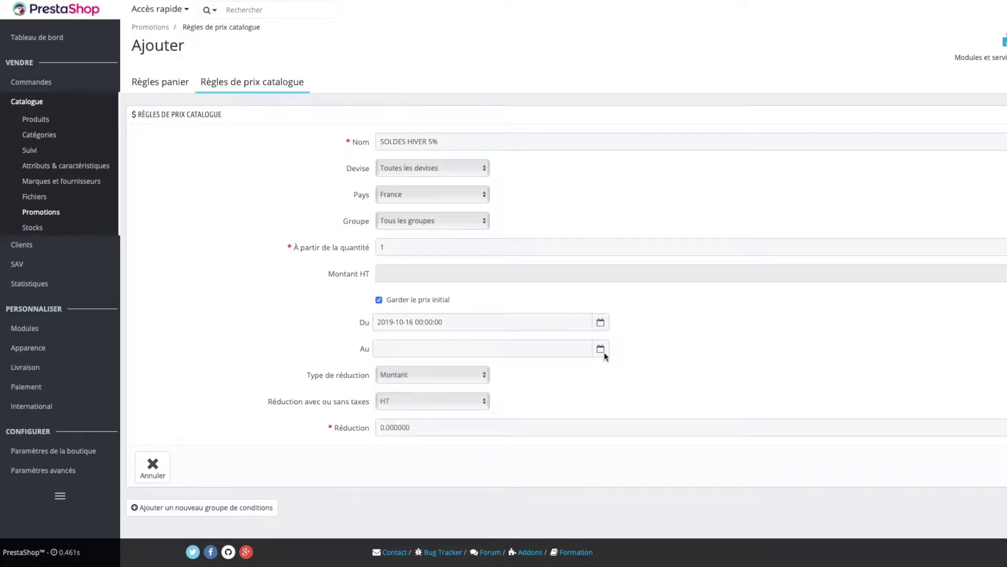
# - Set the rule's end date to 23 October 2019, leaving the reduction type unchanged
pyautogui.click(601, 349)
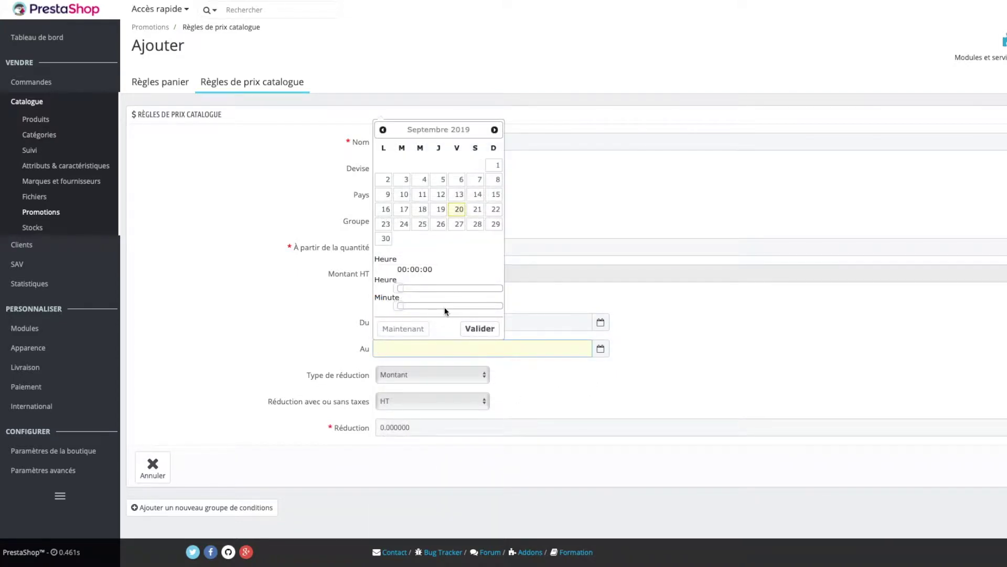
pyautogui.click(494, 130)
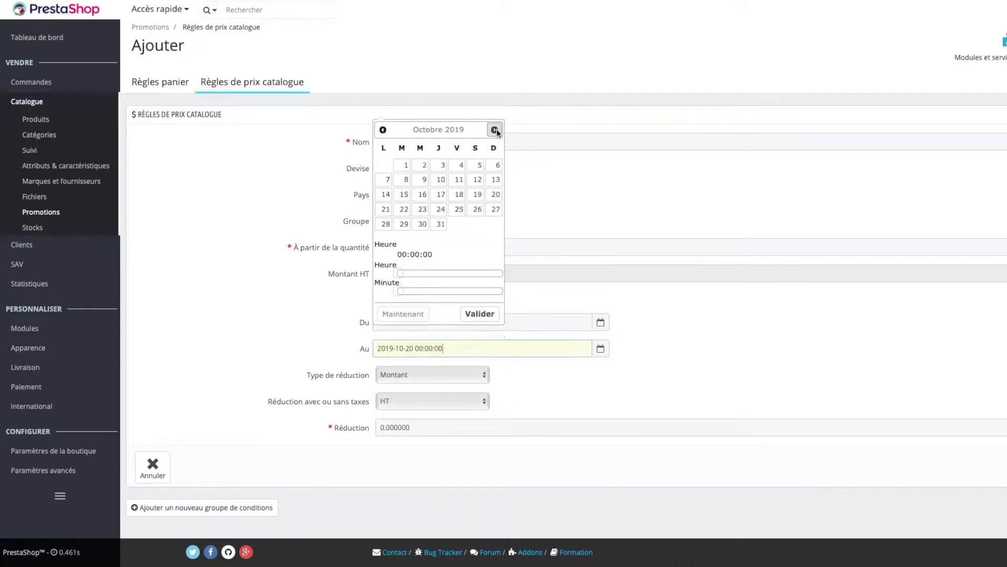
pyautogui.click(422, 209)
pyautogui.click(484, 321)
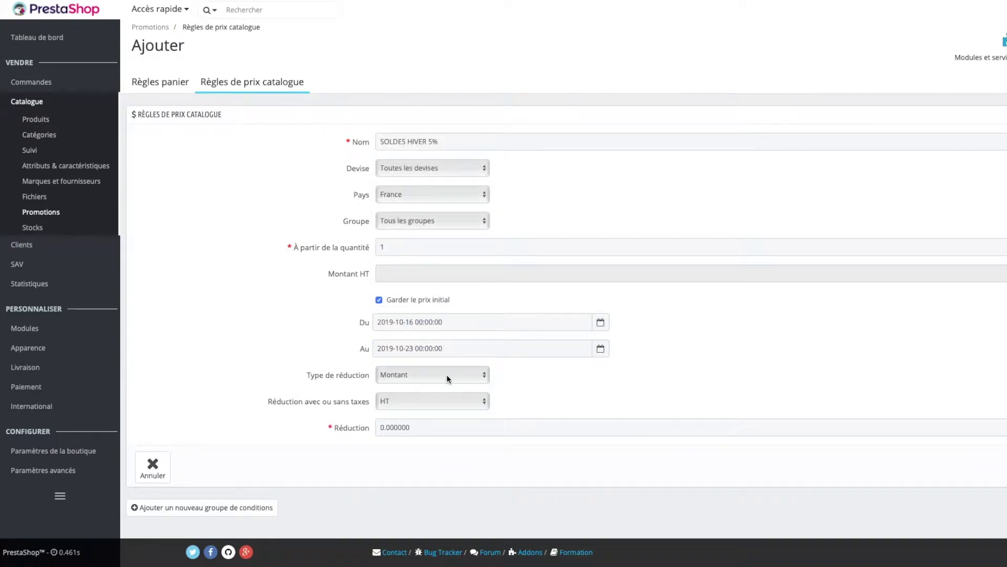
pyautogui.click(447, 377)
pyautogui.click(407, 376)
# - Make SOLDES HIVER 5% a 5 percent tax-inclusive (TTC) reduction and save it
pyautogui.click(402, 380)
pyautogui.click(405, 385)
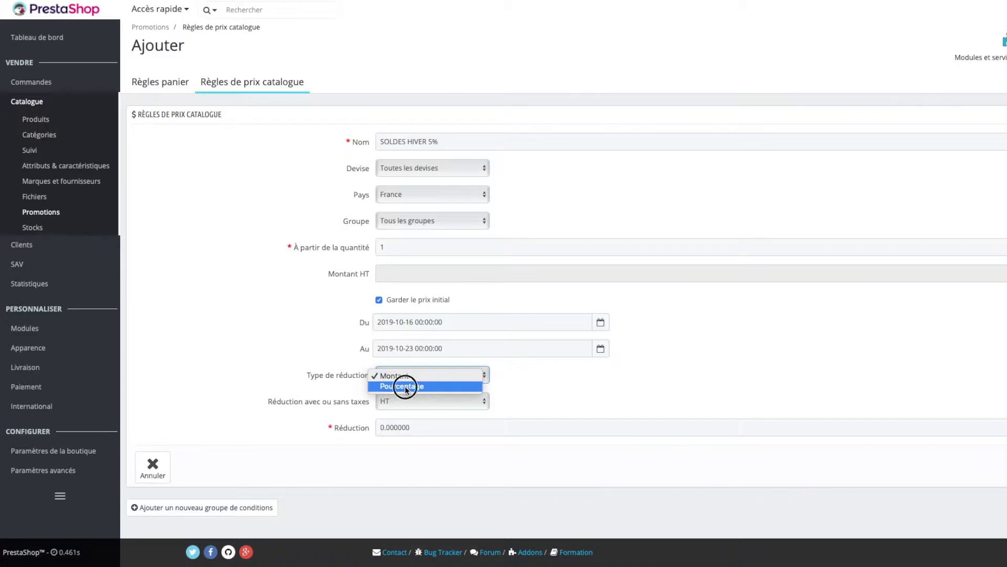
pyautogui.click(427, 141)
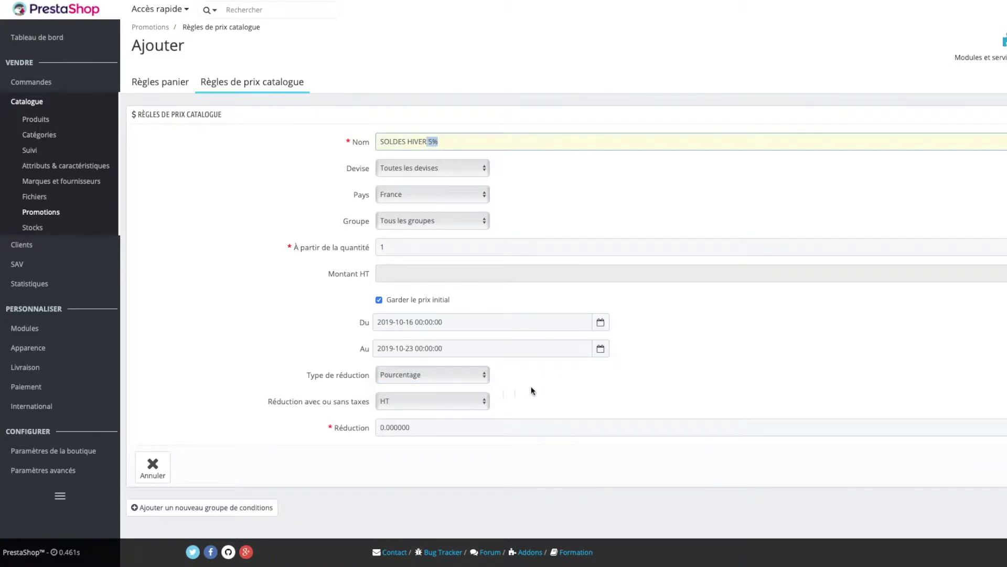
pyautogui.click(406, 402)
pyautogui.click(424, 392)
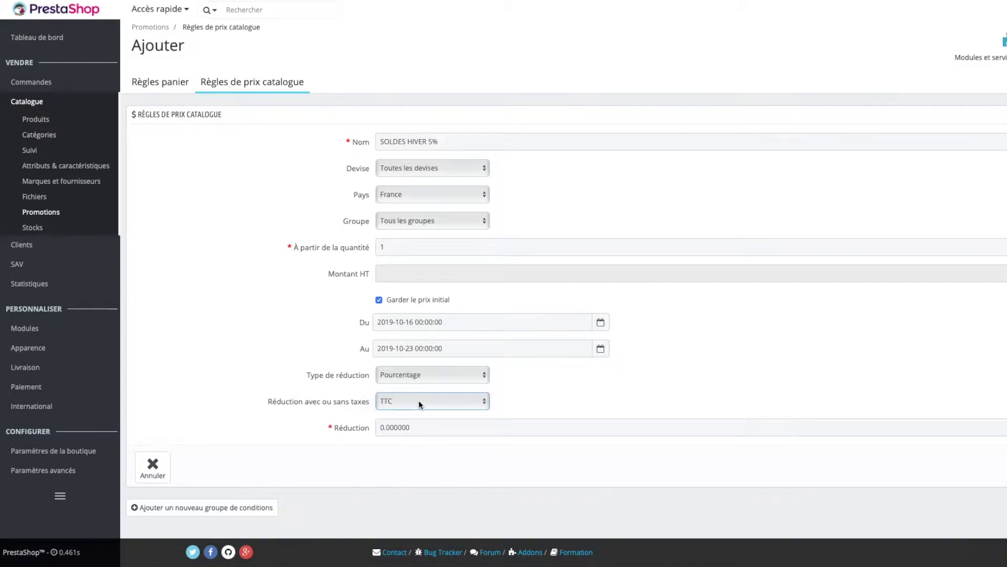
pyautogui.click(428, 428)
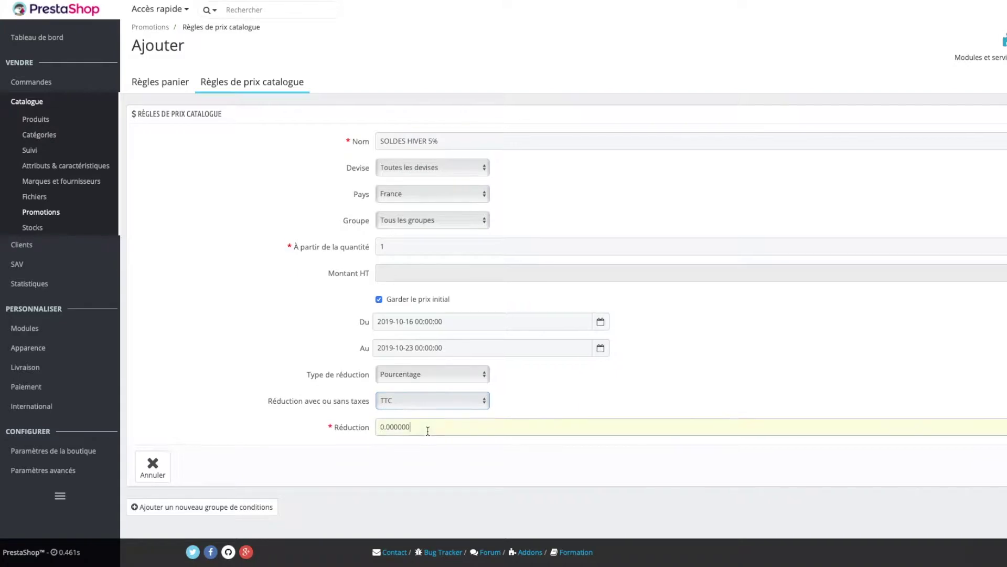
pyautogui.moveTo(428, 430); pyautogui.dragTo(351, 428)
pyautogui.write('5')
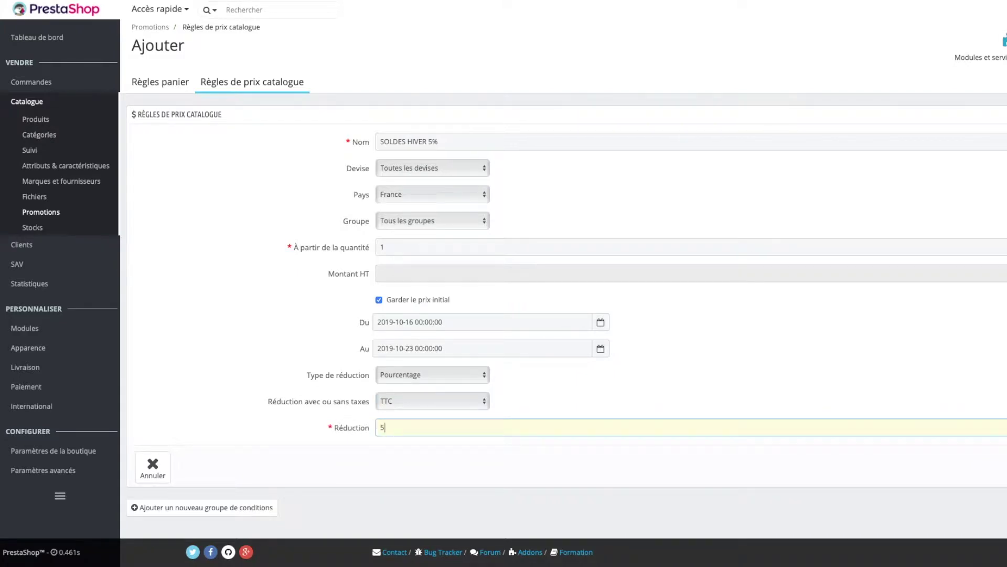
pyautogui.click(547, 443)
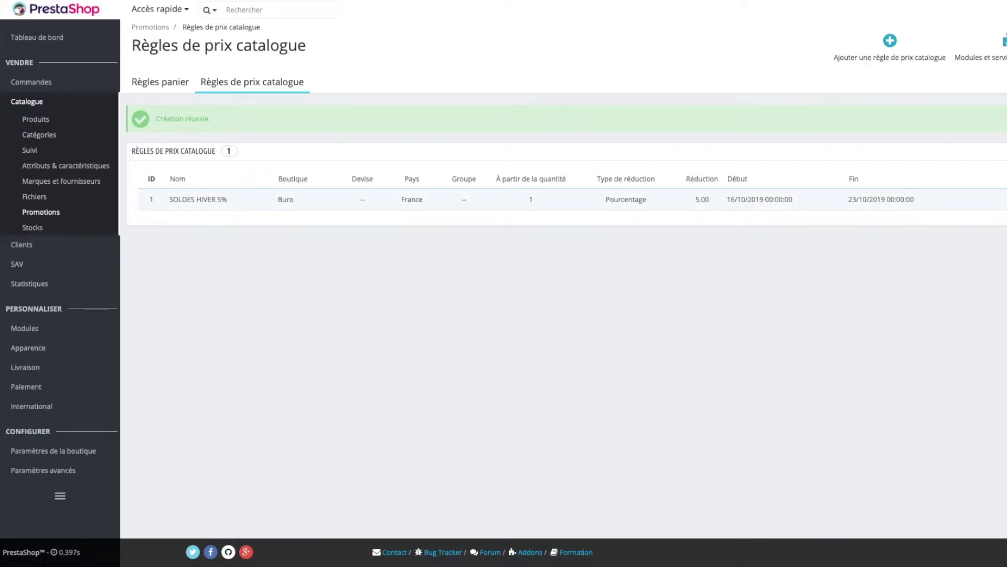
# - Reopen SOLDES HIVER 5% and add a condition group with category (30) Cartouches
pyautogui.click(777, 200)
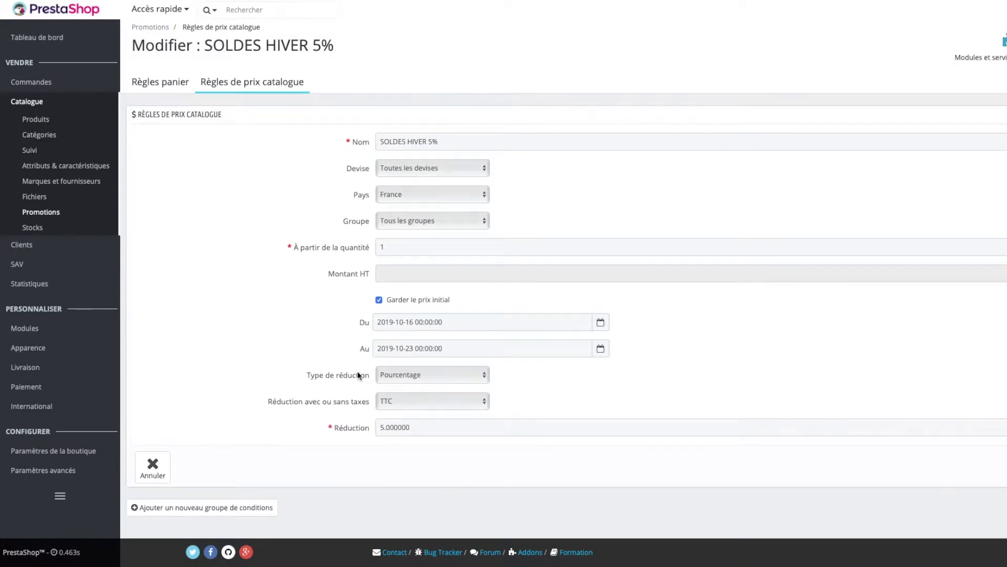
pyautogui.click(219, 513)
pyautogui.scroll(-5, 255, 469)
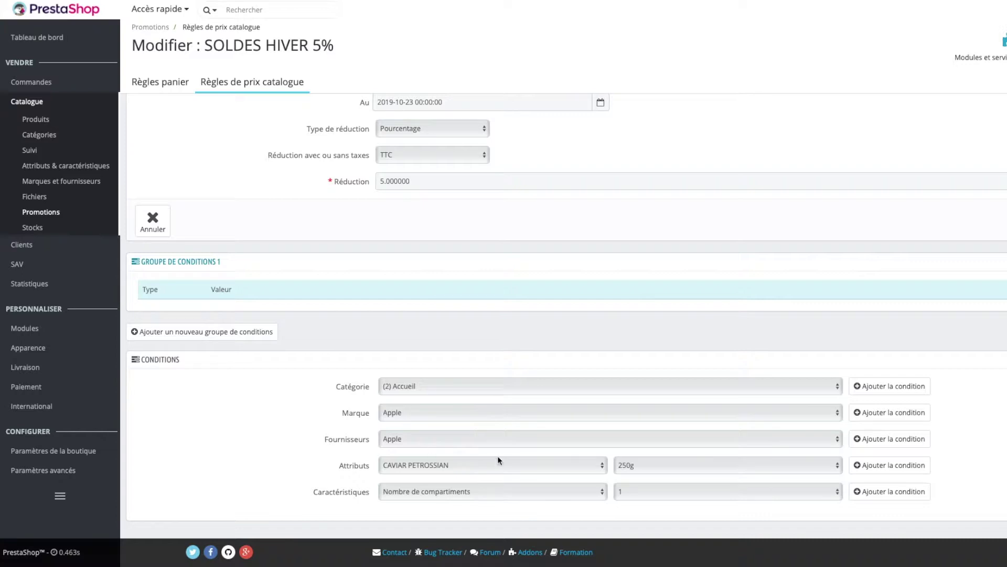
pyautogui.click(513, 389)
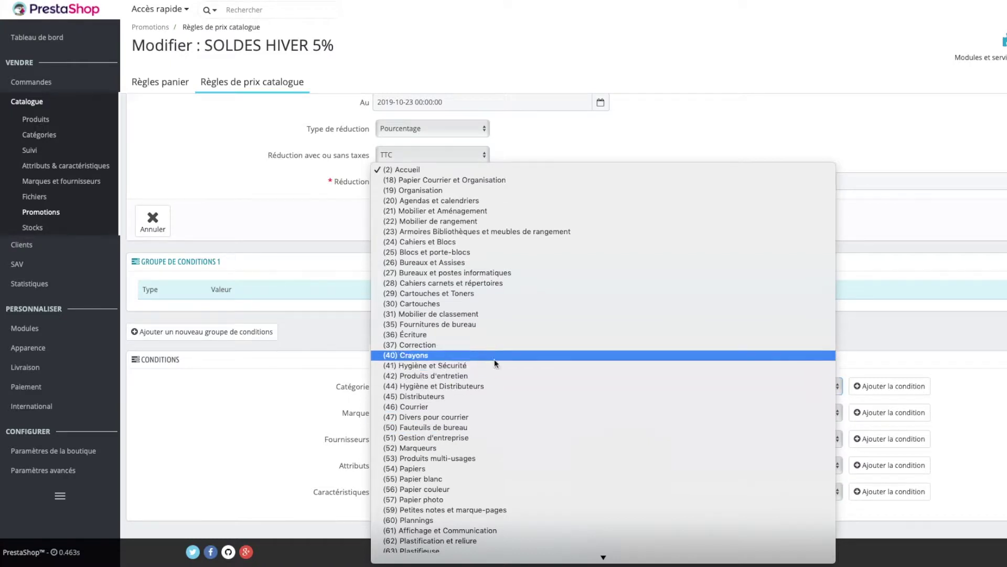
pyautogui.click(489, 303)
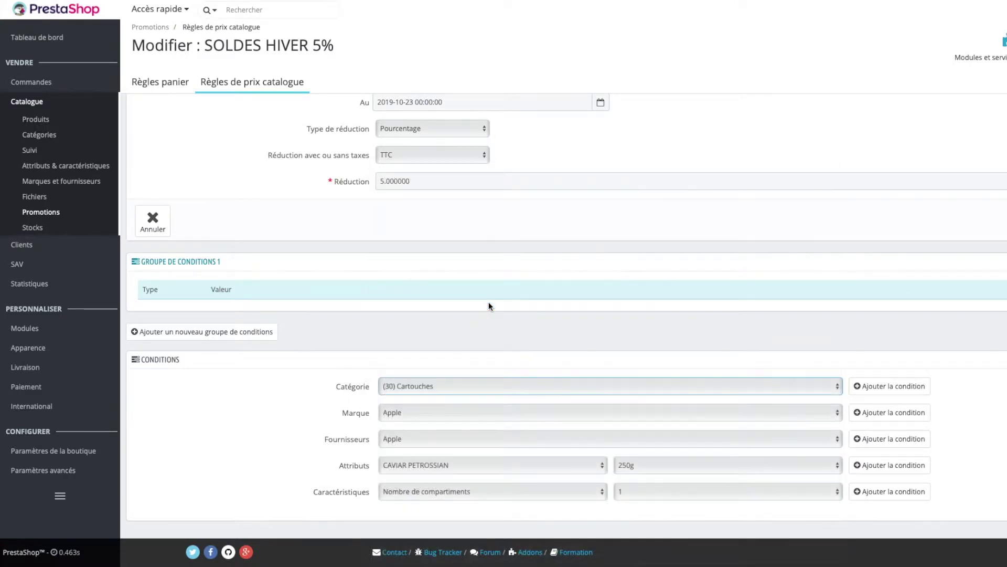
pyautogui.click(870, 387)
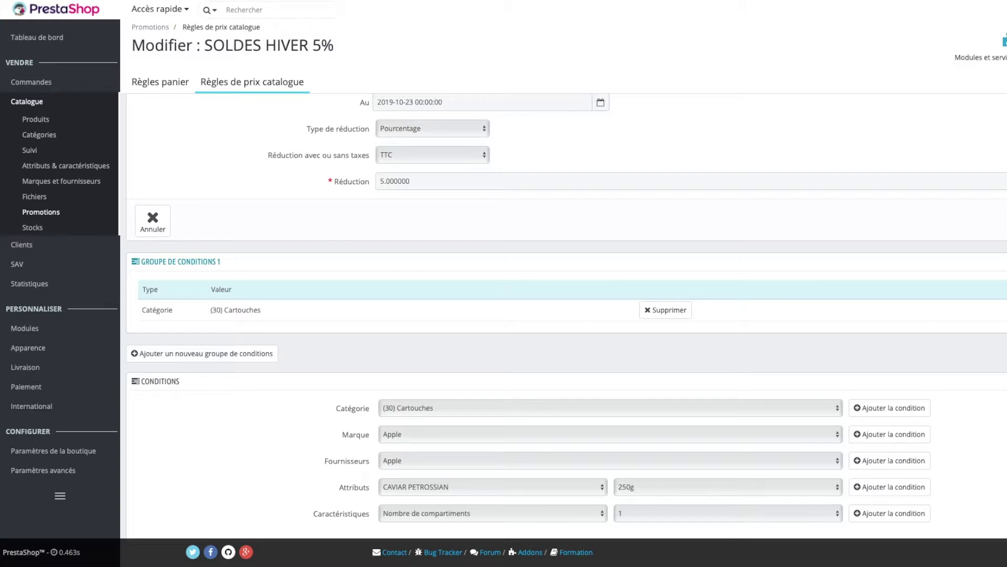
# - Replace the Cartouches condition with a single Marque = Apple condition
pyautogui.click(649, 313)
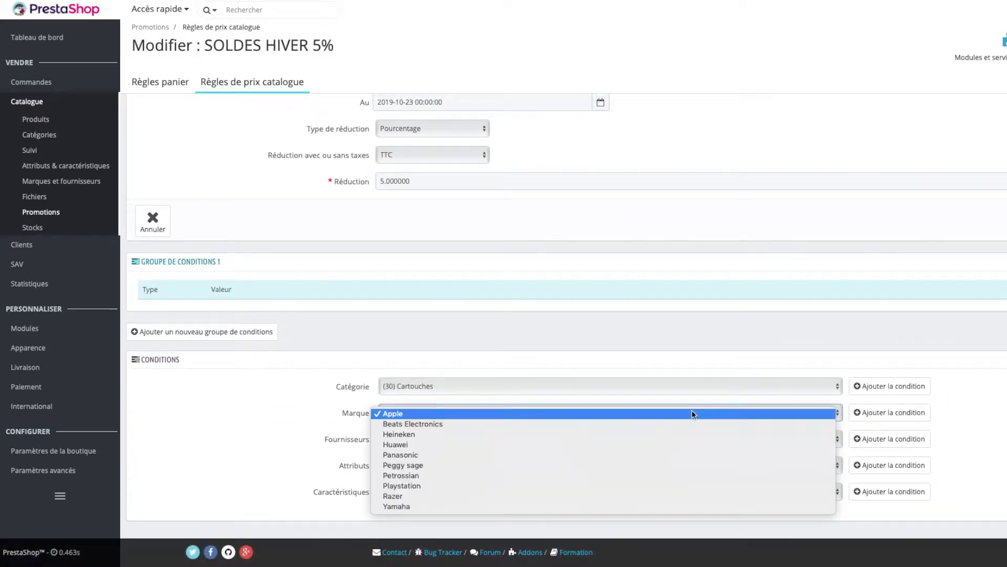
pyautogui.click(628, 414)
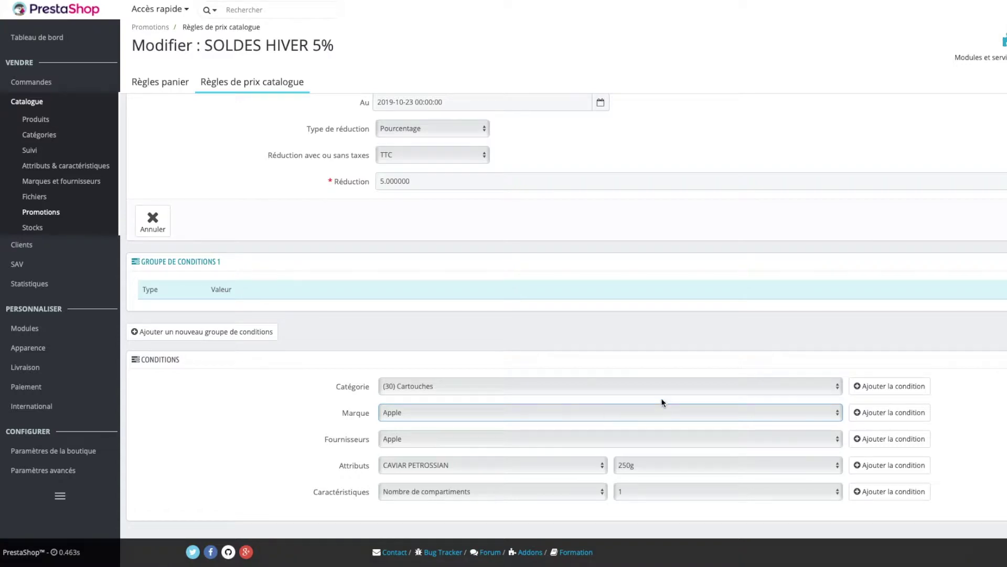
pyautogui.click(877, 414)
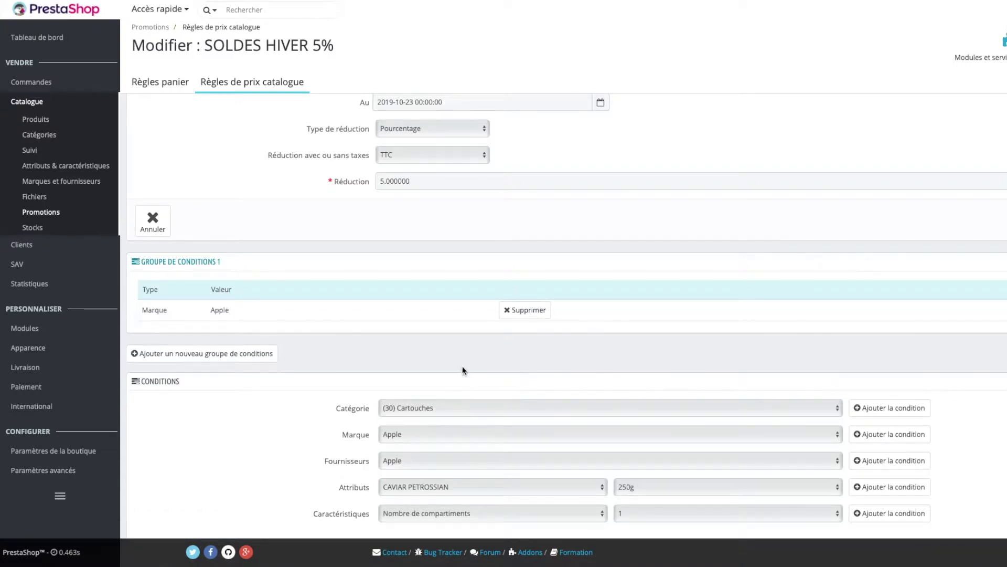
pyautogui.scroll(-1, 459, 361)
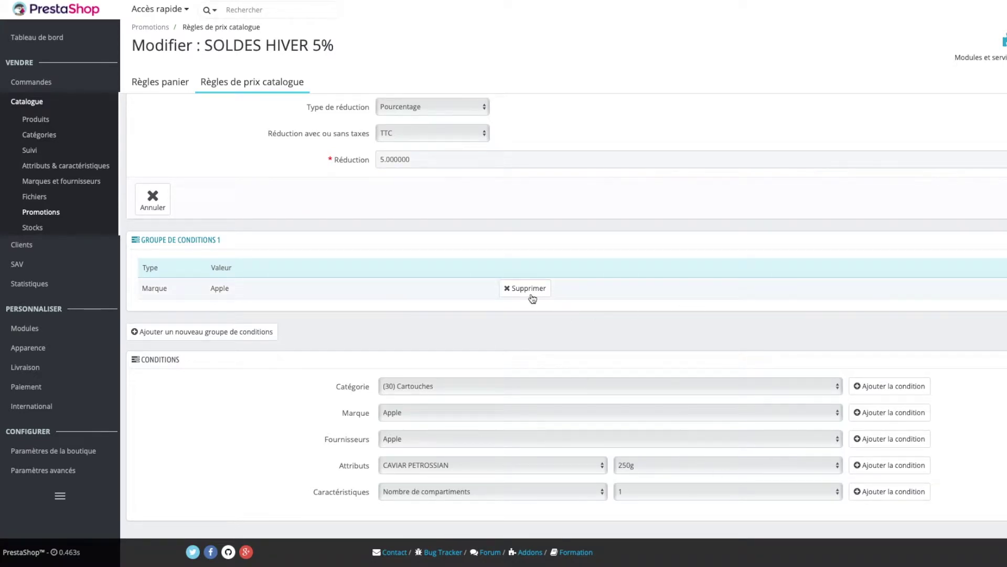
pyautogui.click(523, 290)
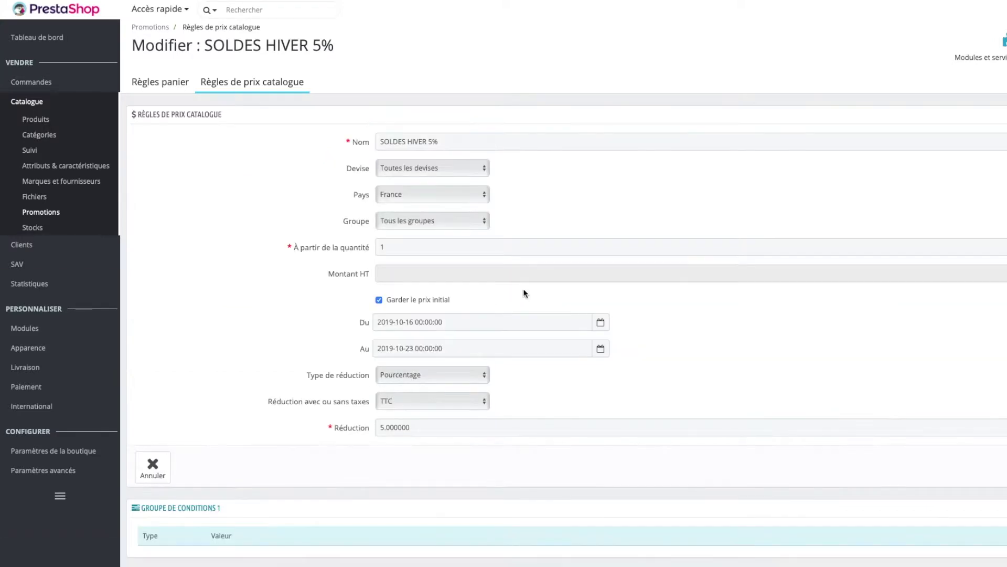
# - Verify in the Buro storefront that AirPods show 5% off at 170,05 €
pyautogui.click(252, 90)
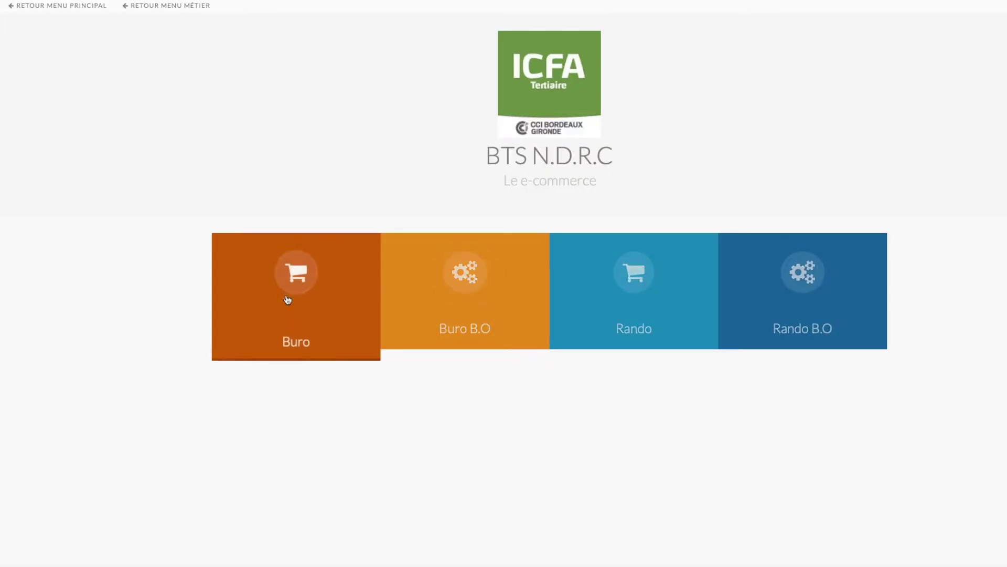
pyautogui.click(288, 294)
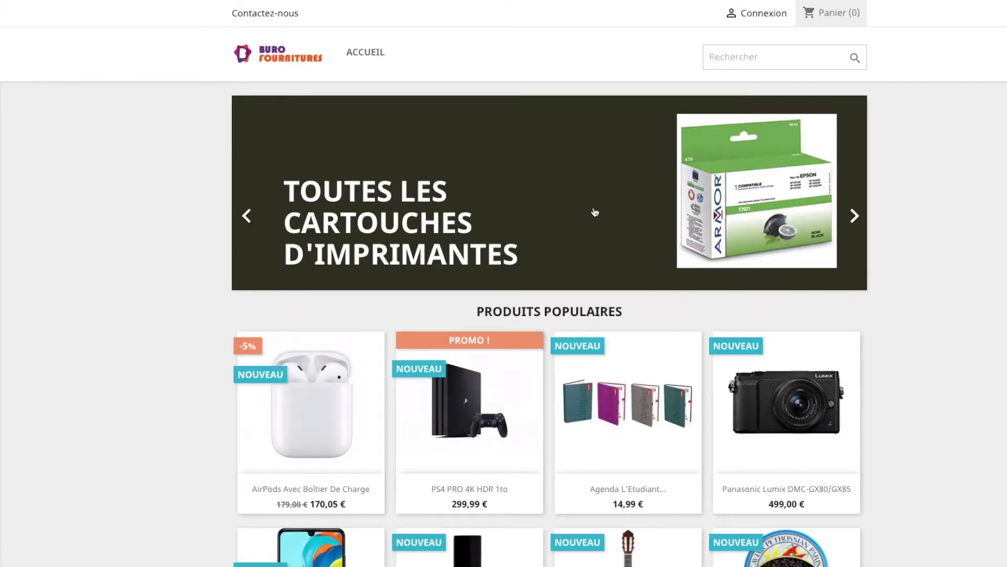
pyautogui.scroll(-1, 593, 213)
pyautogui.moveTo(367, 351)
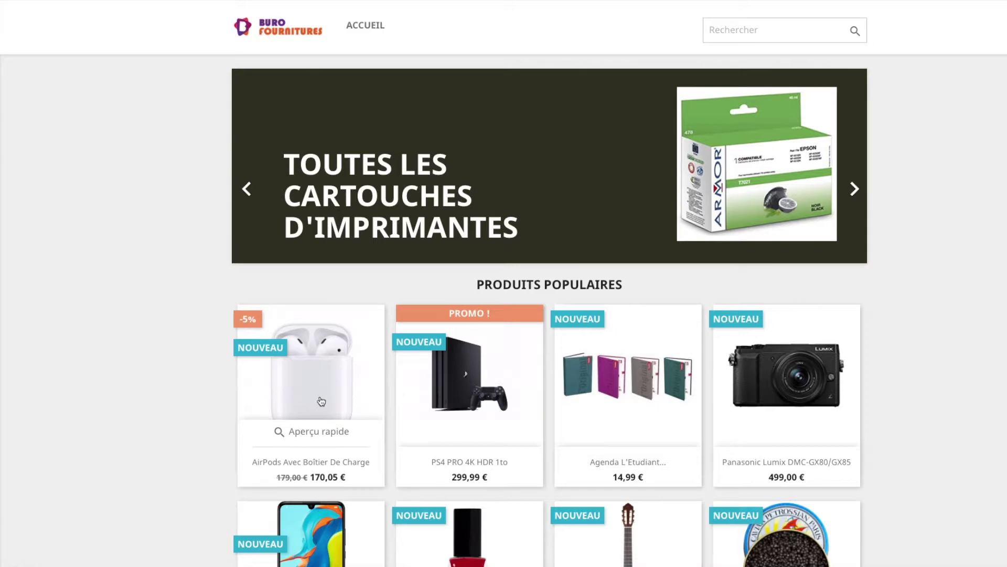
pyautogui.click(315, 402)
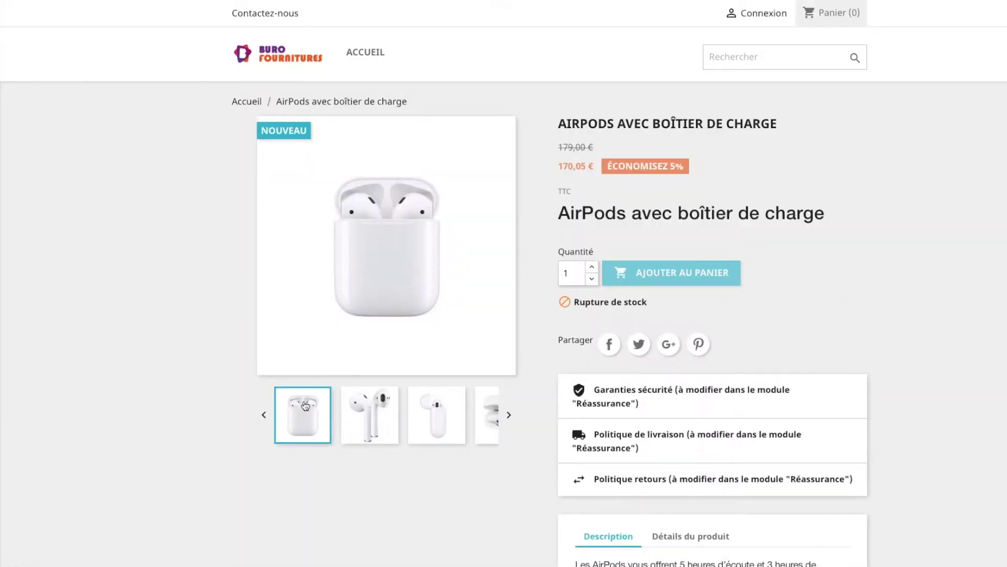
pyautogui.moveTo(625, 166); pyautogui.dragTo(681, 166)
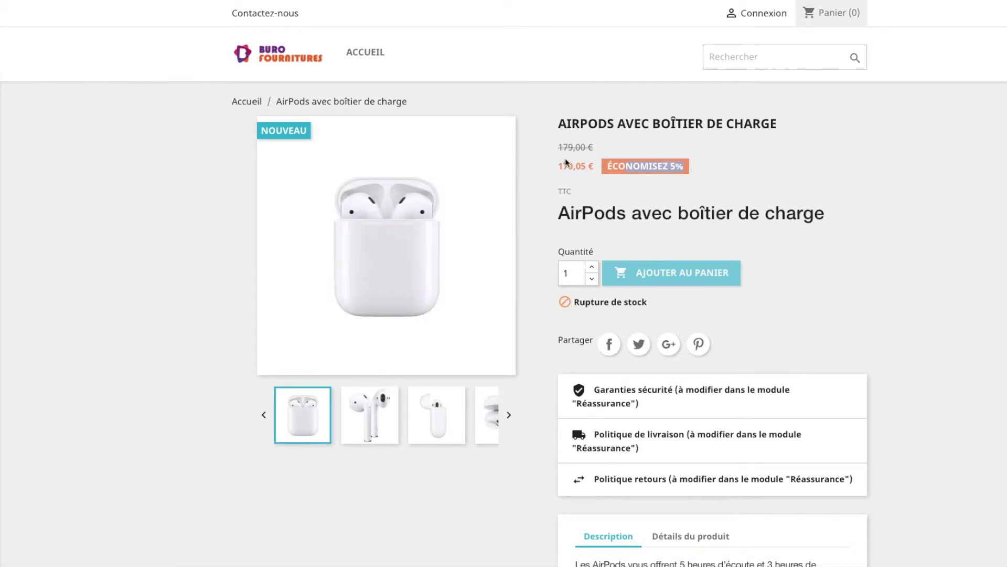
pyautogui.scroll(-5, 568, 152)
pyautogui.scroll(5, 564, 163)
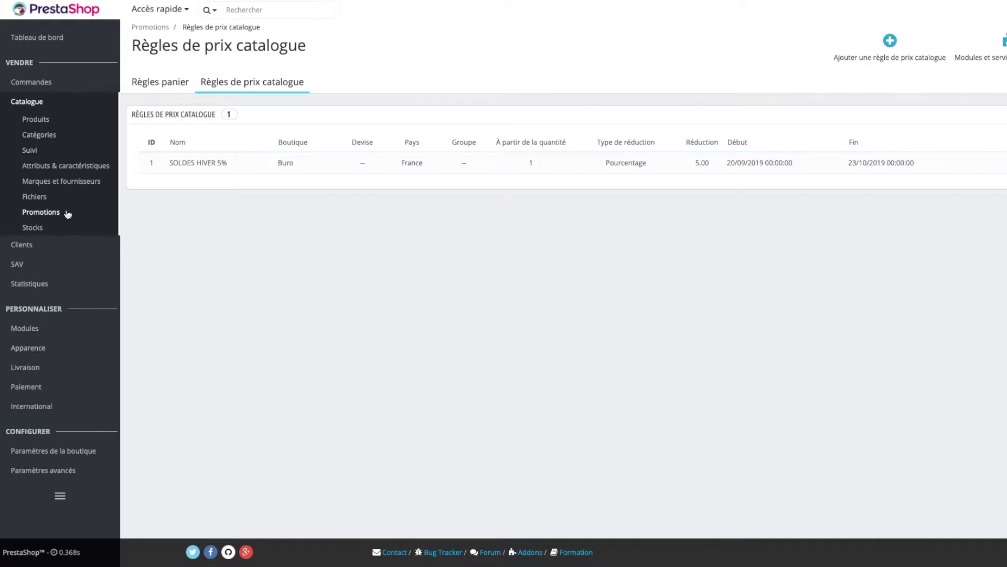
# - Start a new cart rule named ANTHONY10 with a promo-code description
pyautogui.click(164, 85)
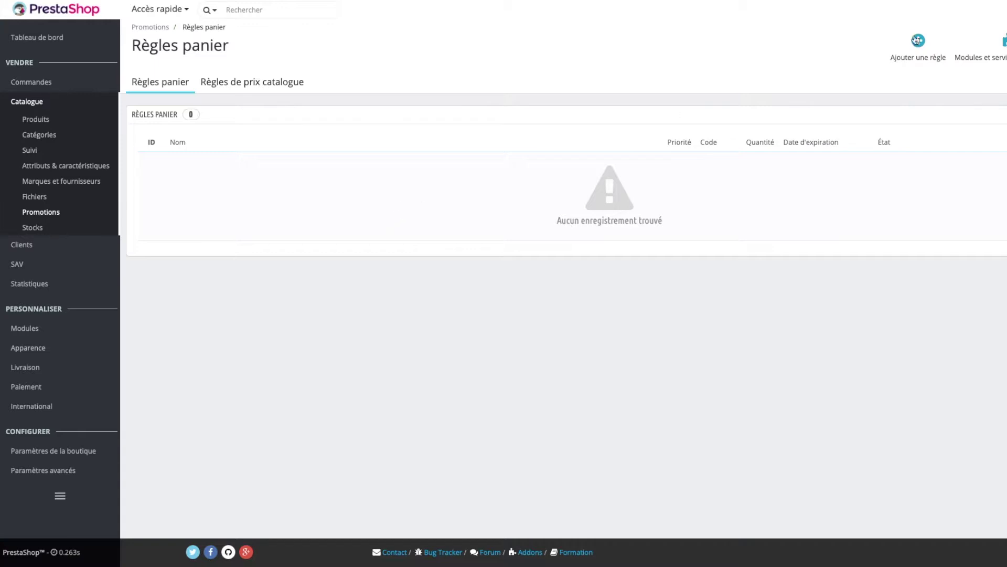
pyautogui.click(919, 43)
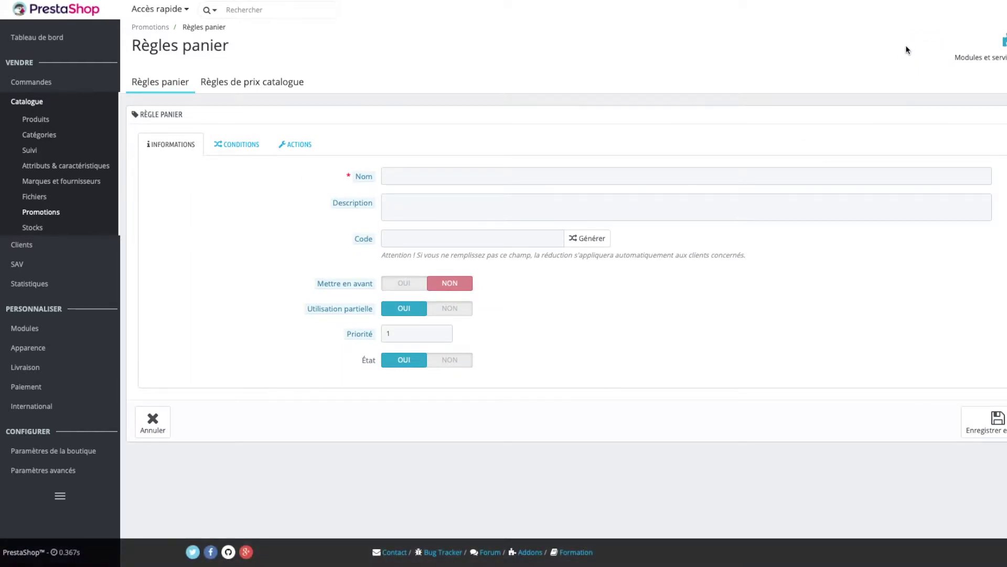
pyautogui.click(435, 177)
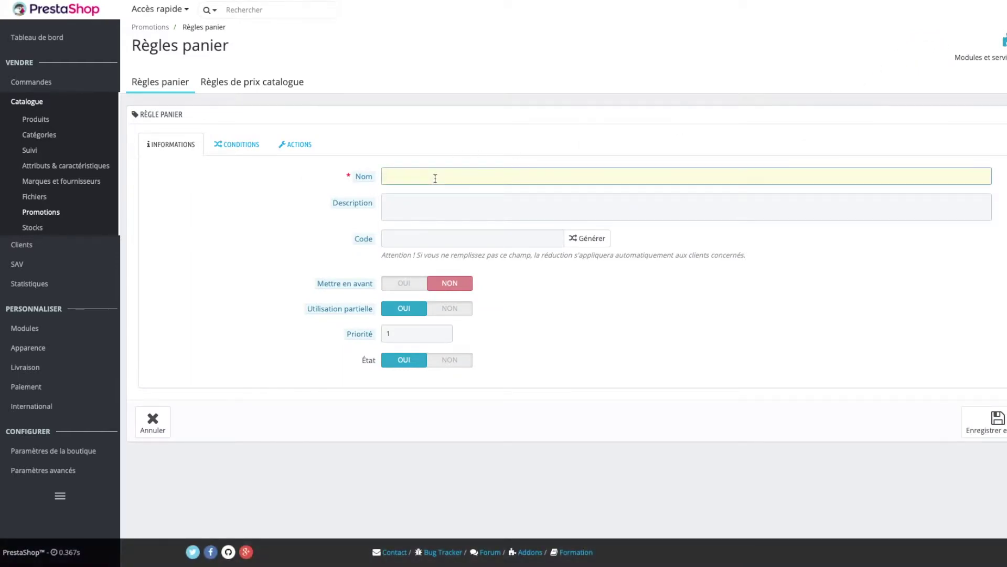
pyautogui.write('ANTHONY10')
pyautogui.click(417, 201)
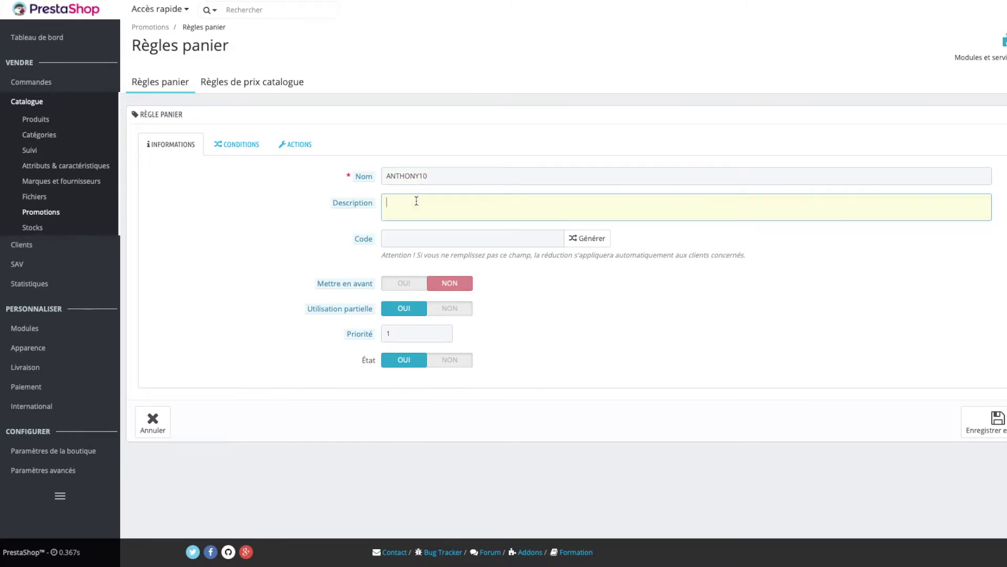
# - Set the discount code to ANTHONY10 and try saving the cart rule
pyautogui.click(439, 231)
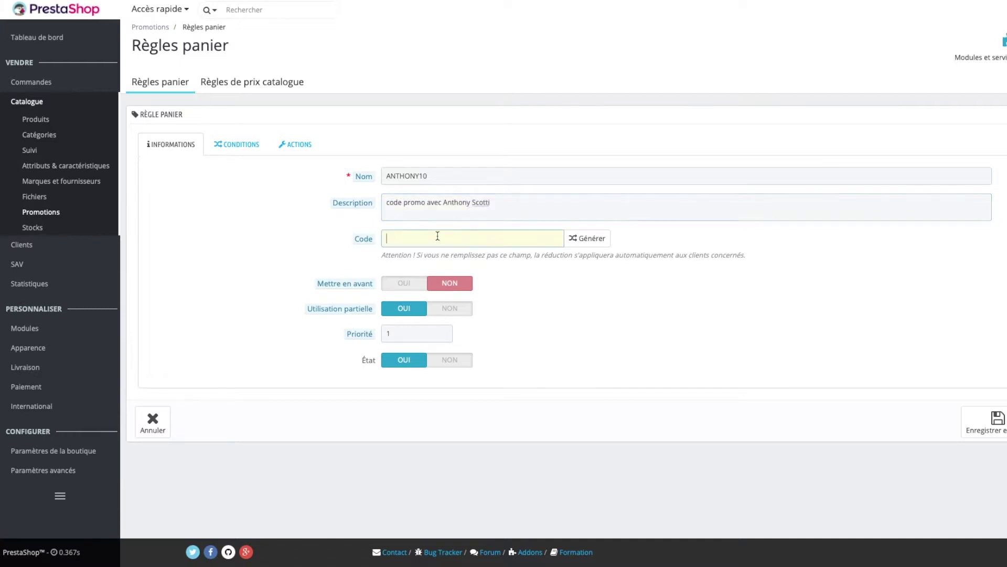
pyautogui.click(577, 245)
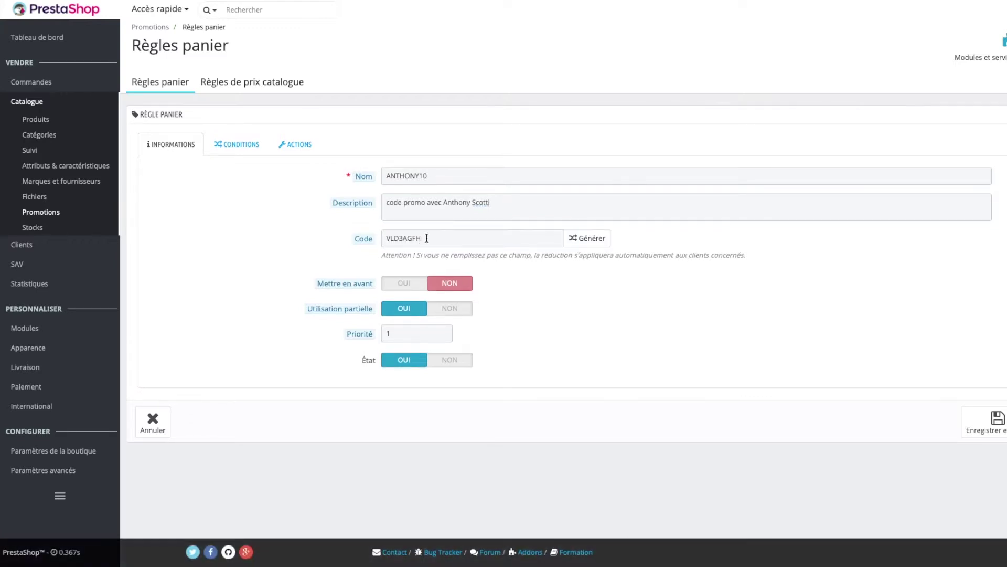
pyautogui.moveTo(435, 237); pyautogui.dragTo(366, 236)
pyautogui.write('AN')
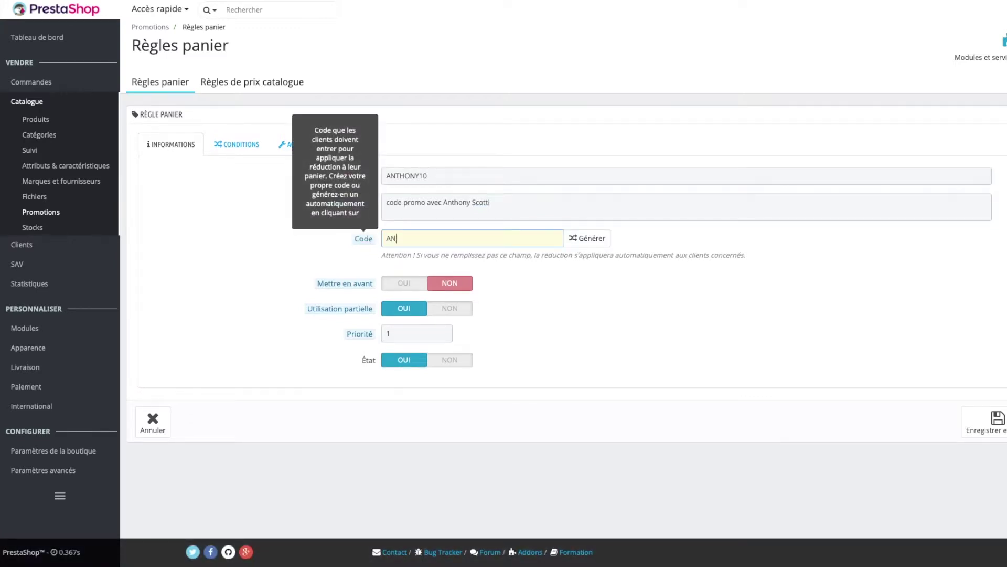
pyautogui.write('THONY10')
pyautogui.click(357, 275)
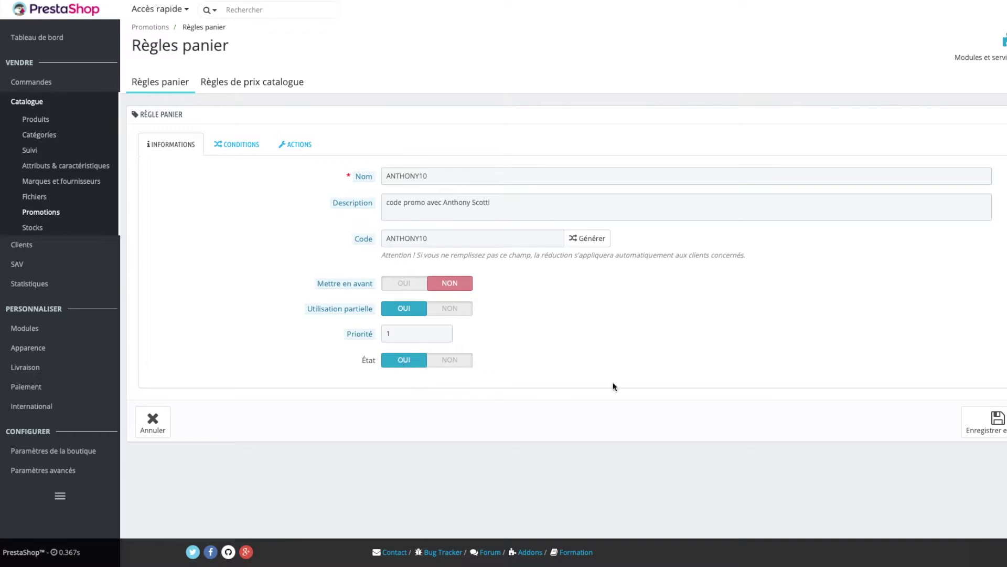
pyautogui.click(985, 423)
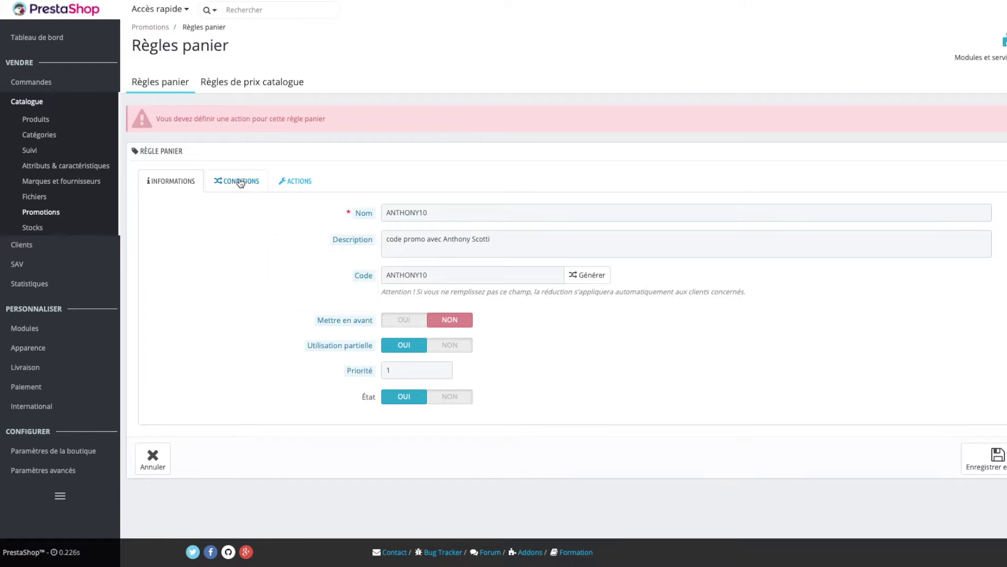
# - Make the cart rule valid until 21 October 2019
pyautogui.click(219, 185)
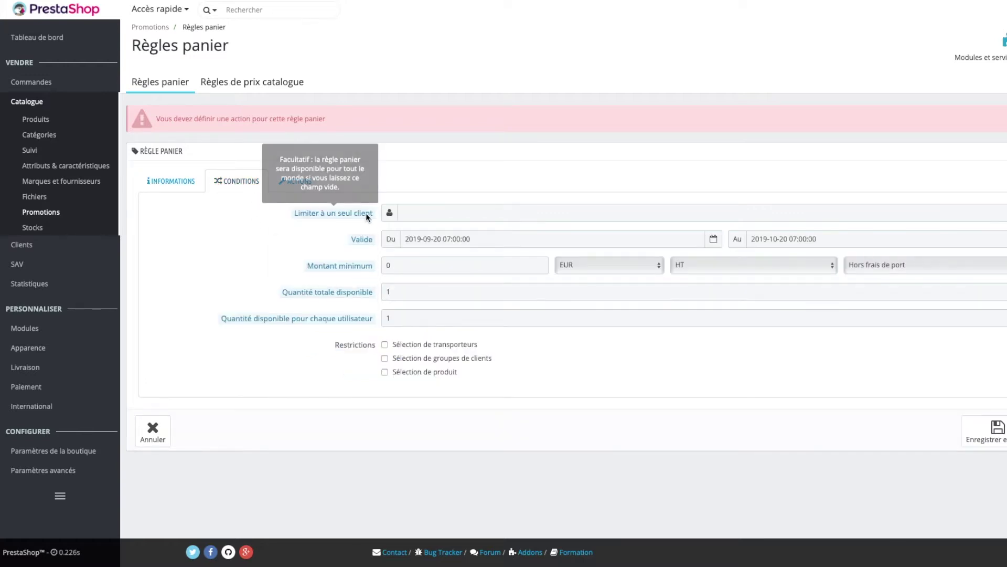
pyautogui.click(419, 214)
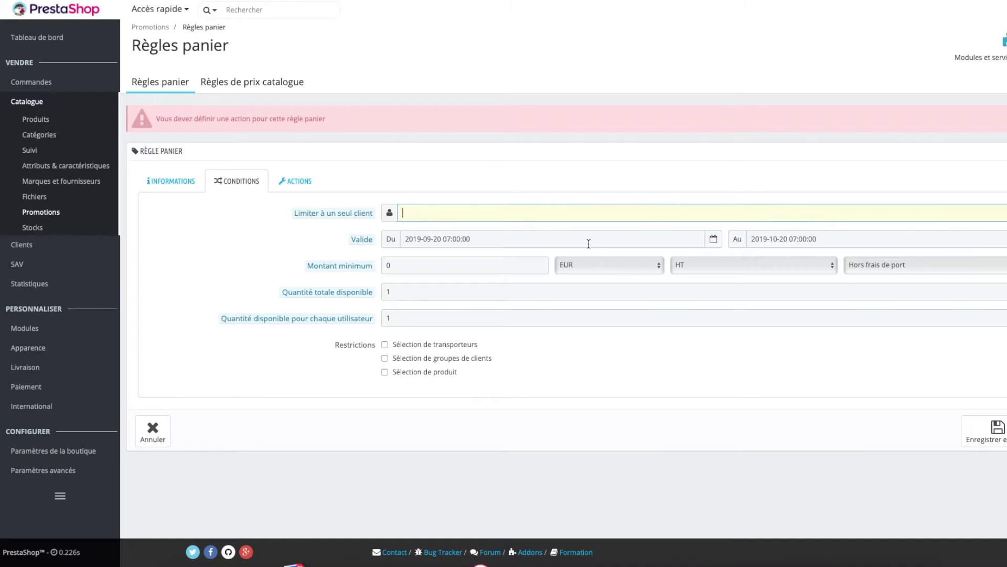
pyautogui.click(616, 239)
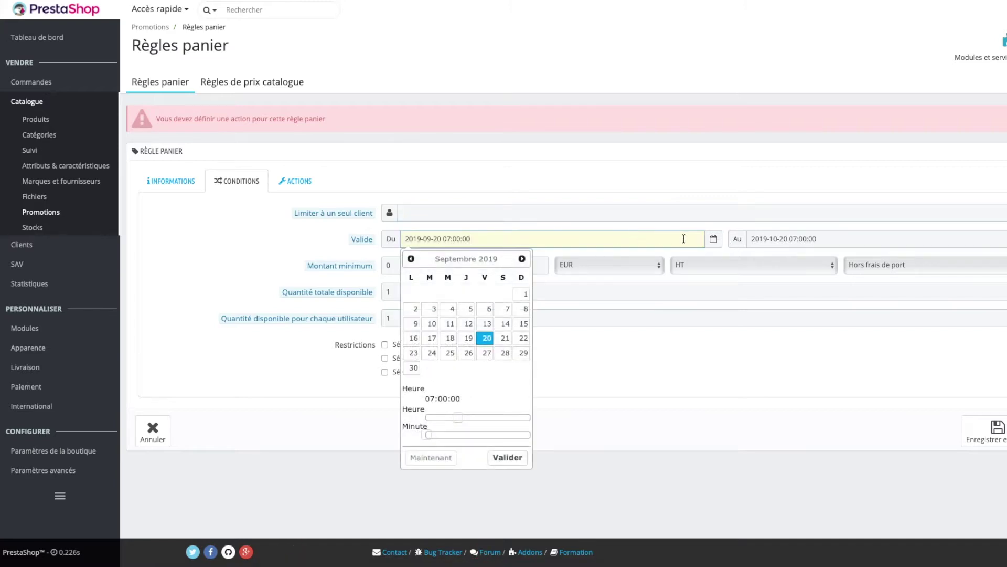
pyautogui.click(507, 457)
pyautogui.click(814, 235)
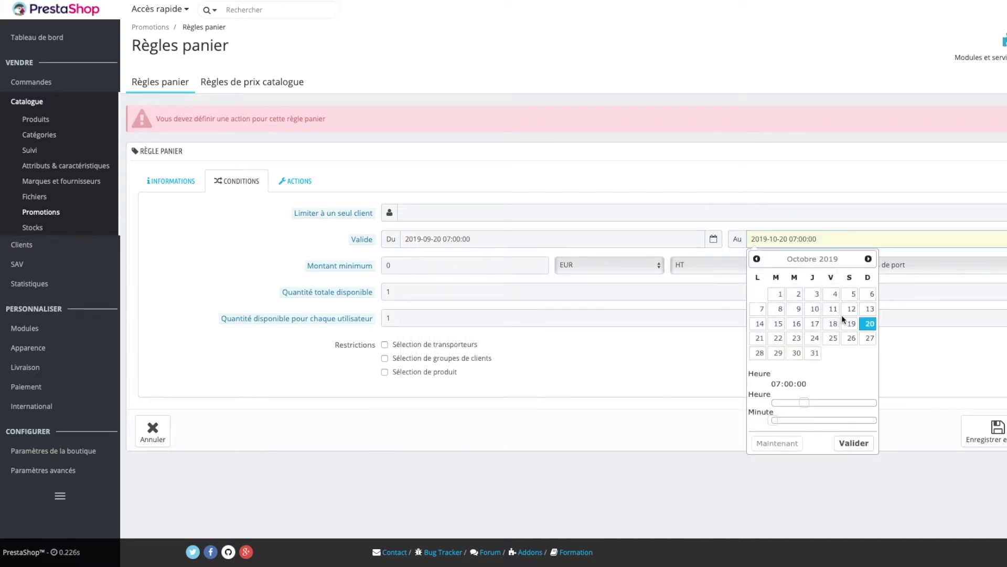
pyautogui.click(756, 339)
pyautogui.click(854, 443)
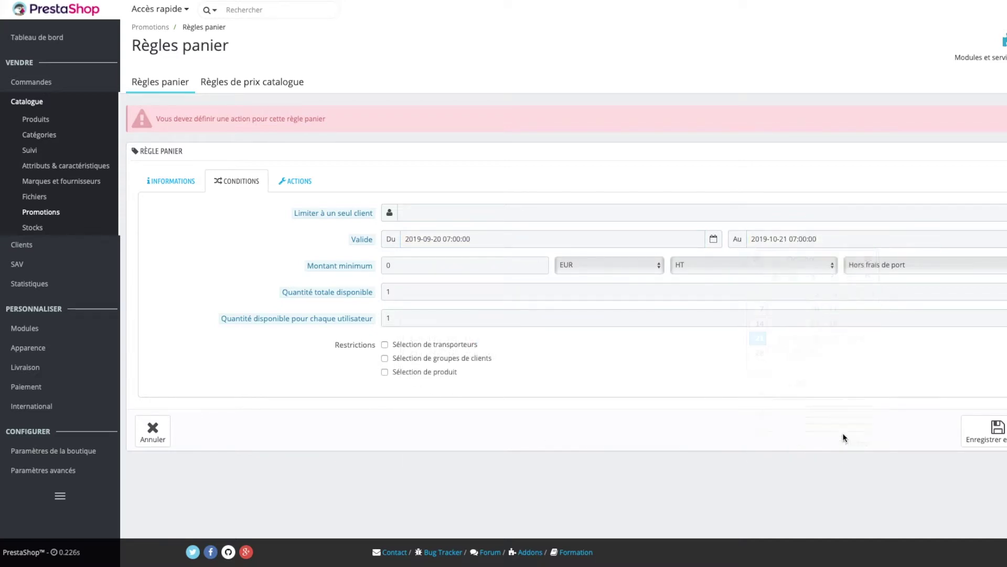
# - Keep the minimum amount at 0 and leave the rule unrestricted to specific products
pyautogui.click(404, 265)
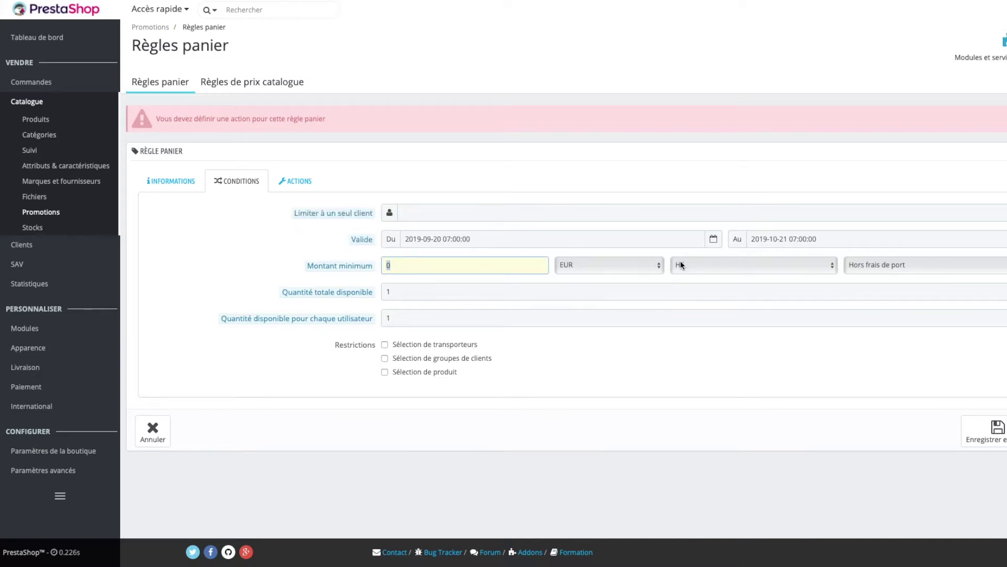
pyautogui.write('50')
pyautogui.press('BackSpace')
pyautogui.press('BackSpace')
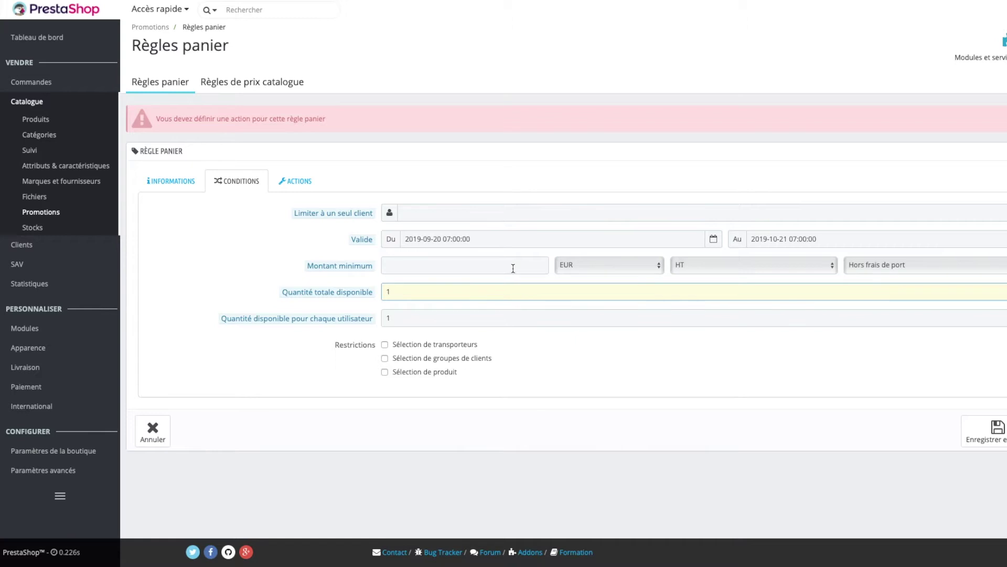
pyautogui.write('0')
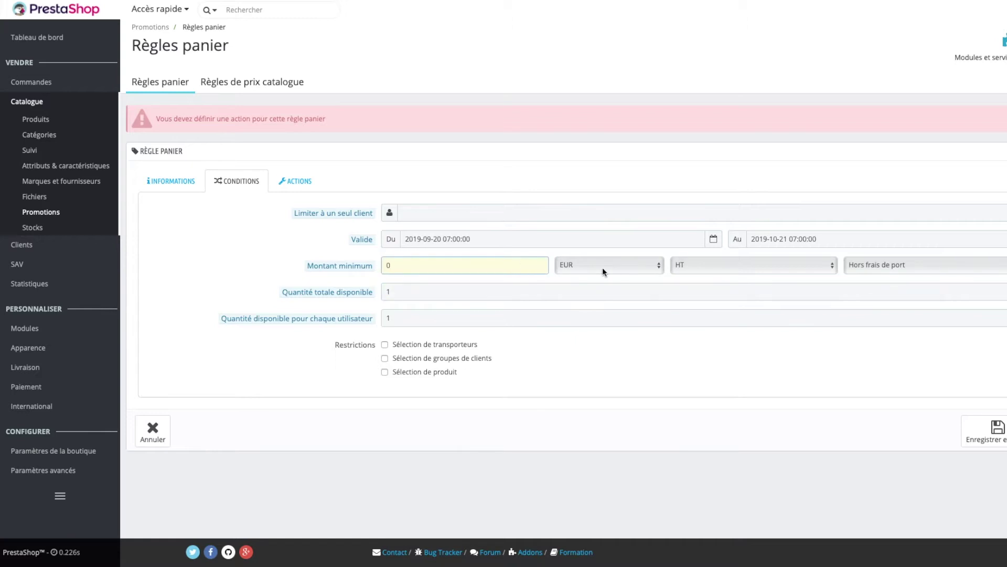
pyautogui.doubleClick(408, 291)
pyautogui.moveTo(375, 294)
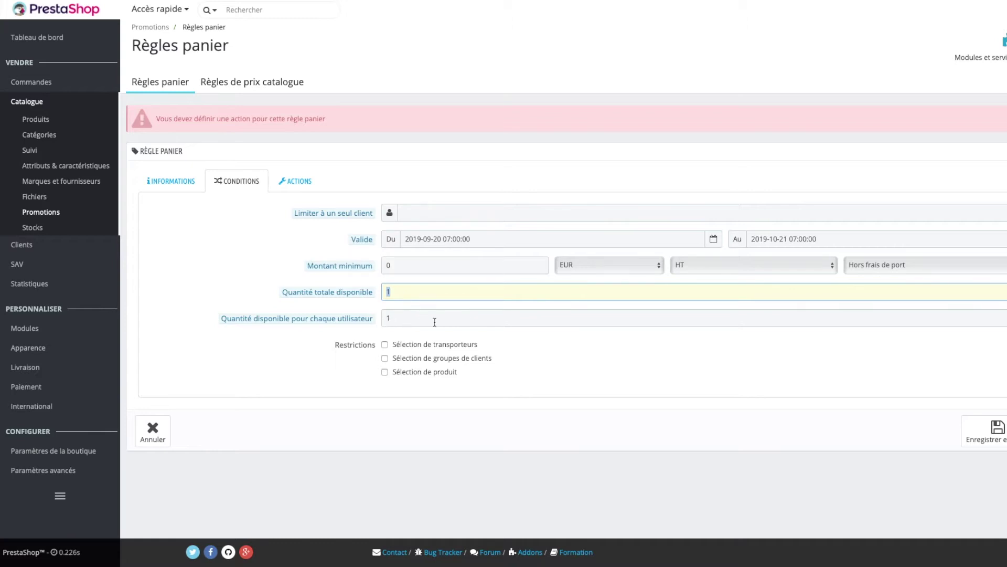
pyautogui.click(384, 372)
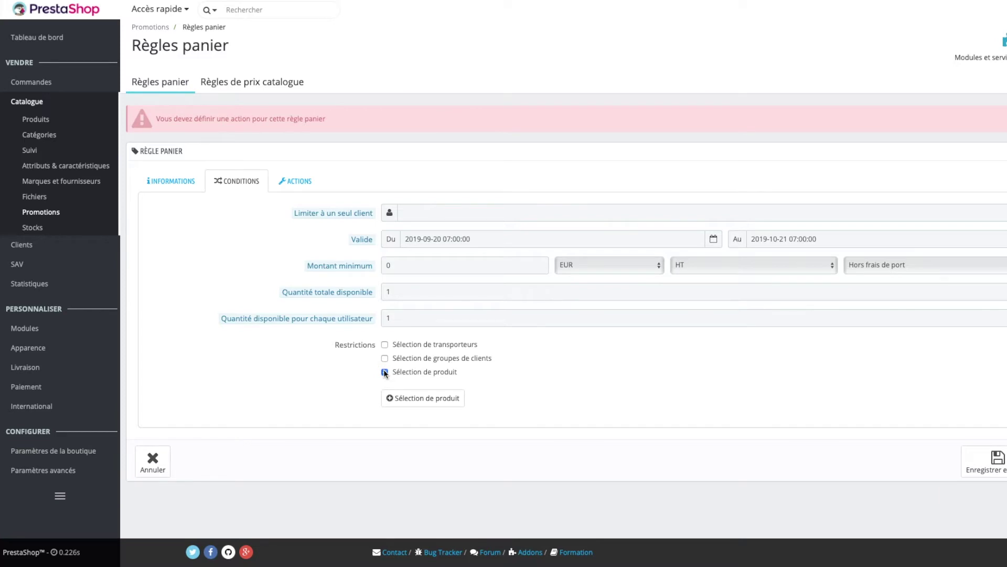
pyautogui.click(385, 372)
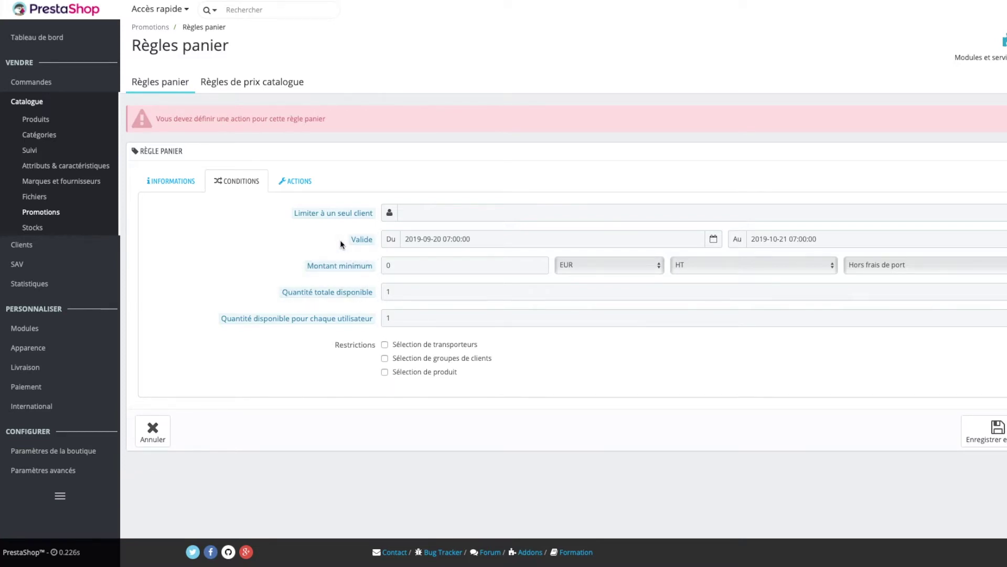
pyautogui.click(292, 182)
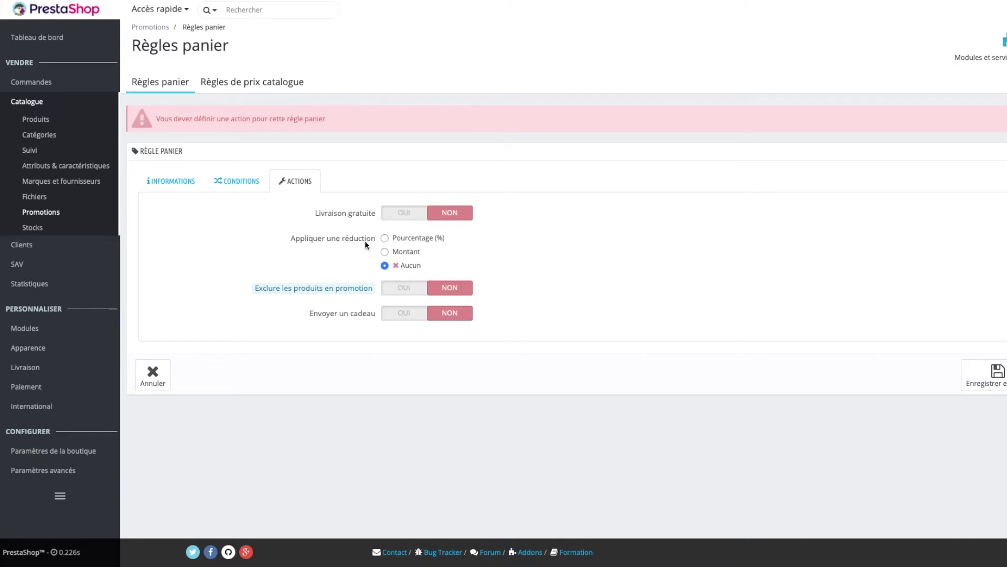
# - Give ANTHONY10 a 10% order discount, not excluding sale items, and save it
pyautogui.click(385, 240)
pyautogui.click(392, 287)
pyautogui.write('10')
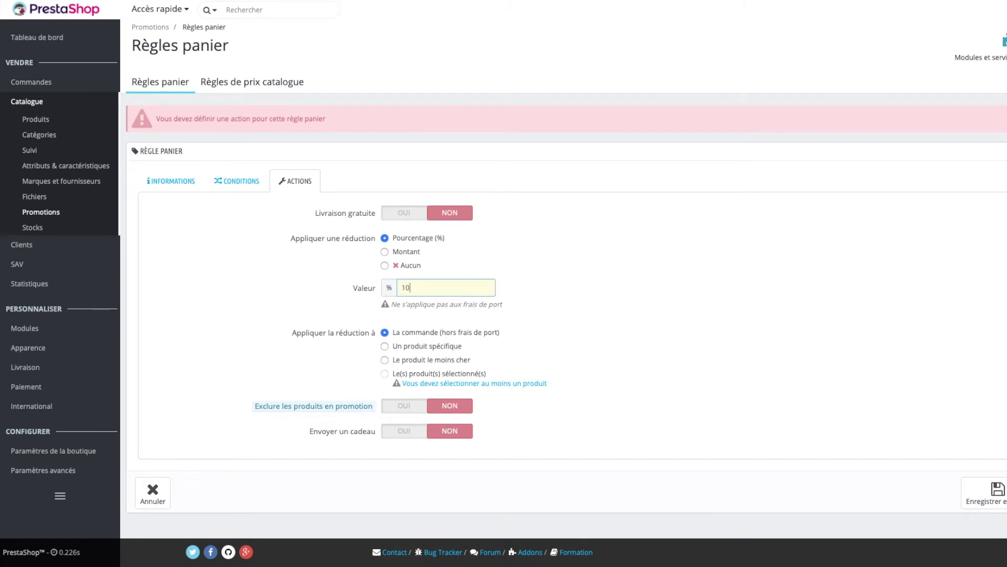
pyautogui.click(398, 323)
pyautogui.click(406, 412)
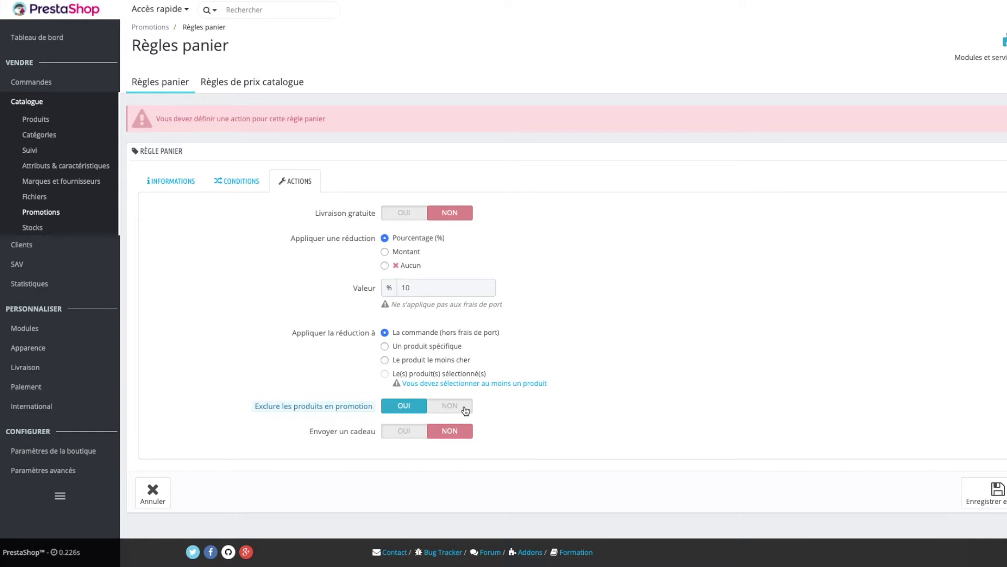
pyautogui.click(466, 411)
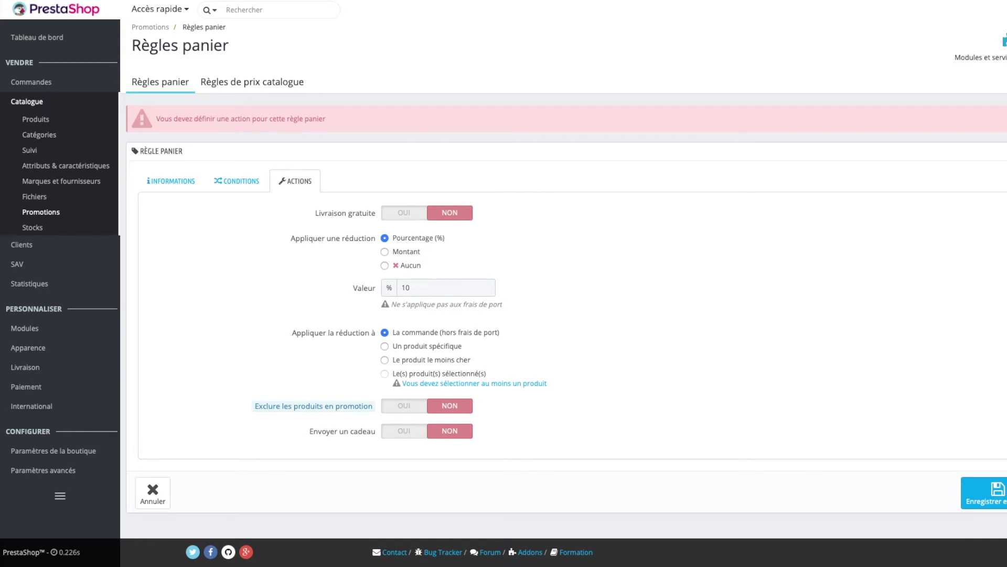
pyautogui.click(984, 494)
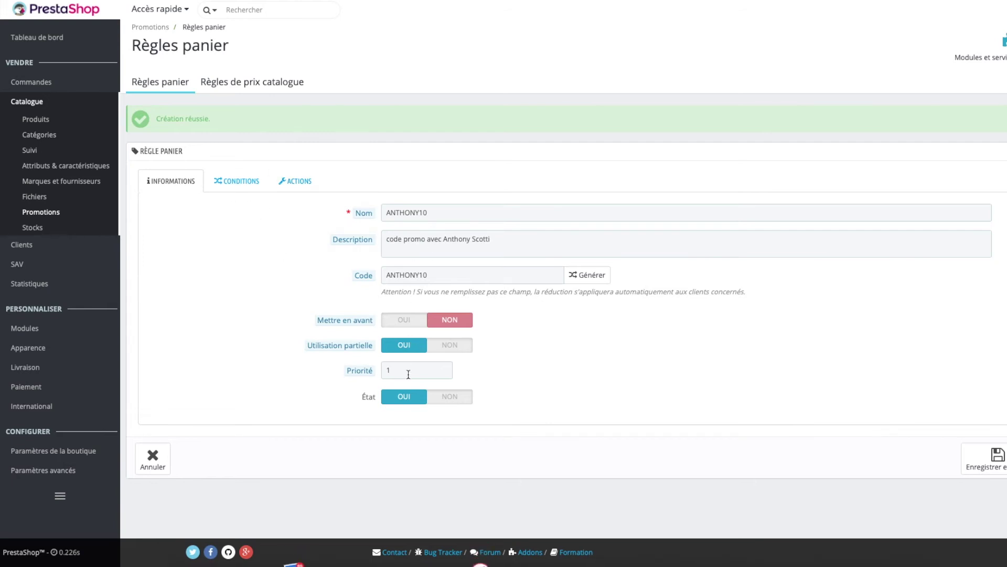
# - Review the ANTHONY10 conditions and discount actions, then save the cart rule
pyautogui.click(239, 181)
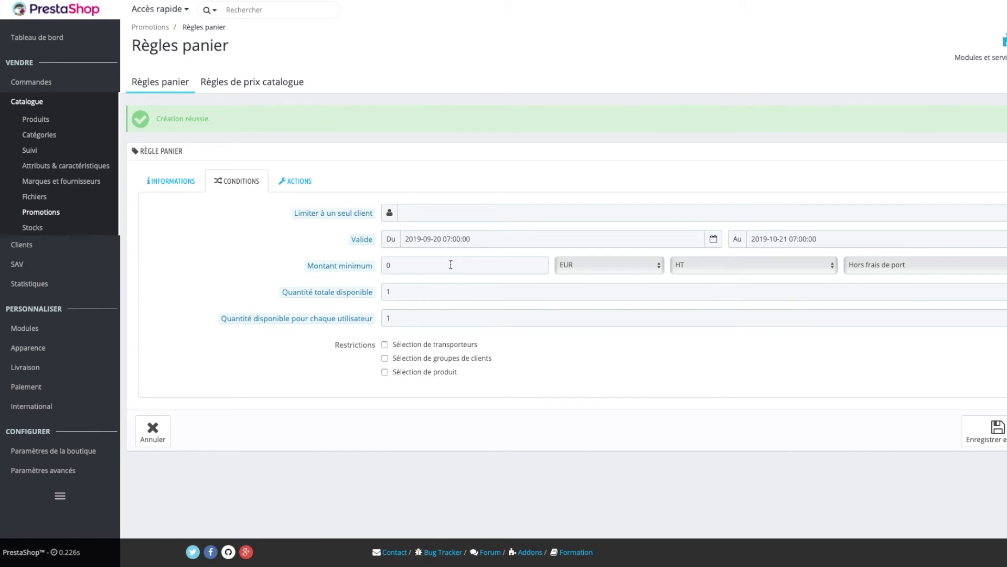
pyautogui.click(296, 182)
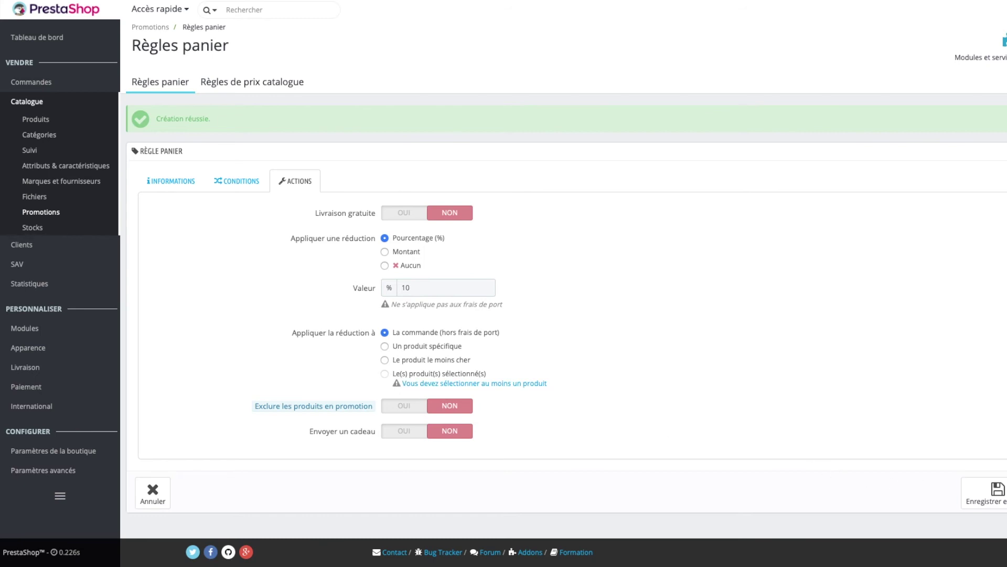
pyautogui.click(994, 493)
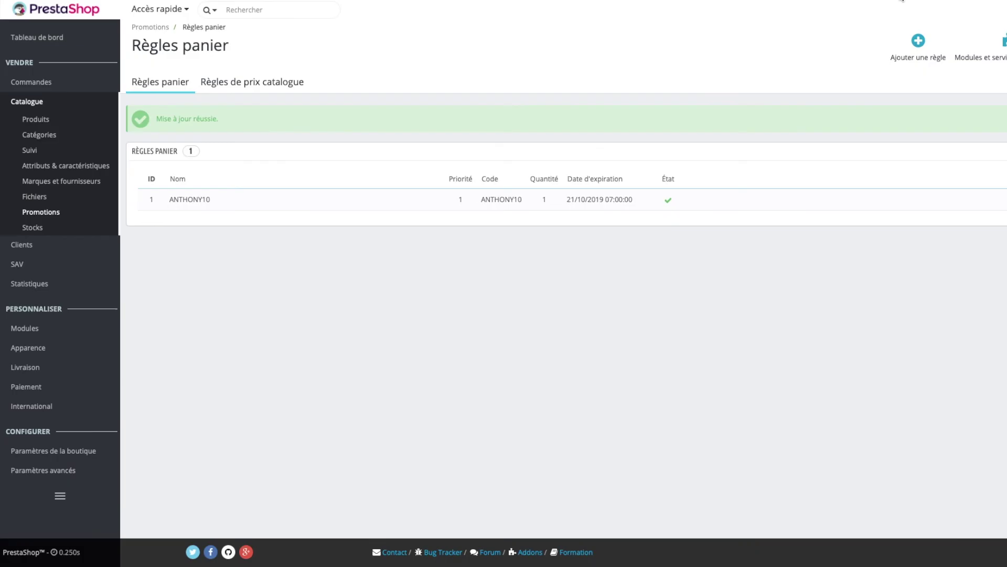
pyautogui.click(894, 1)
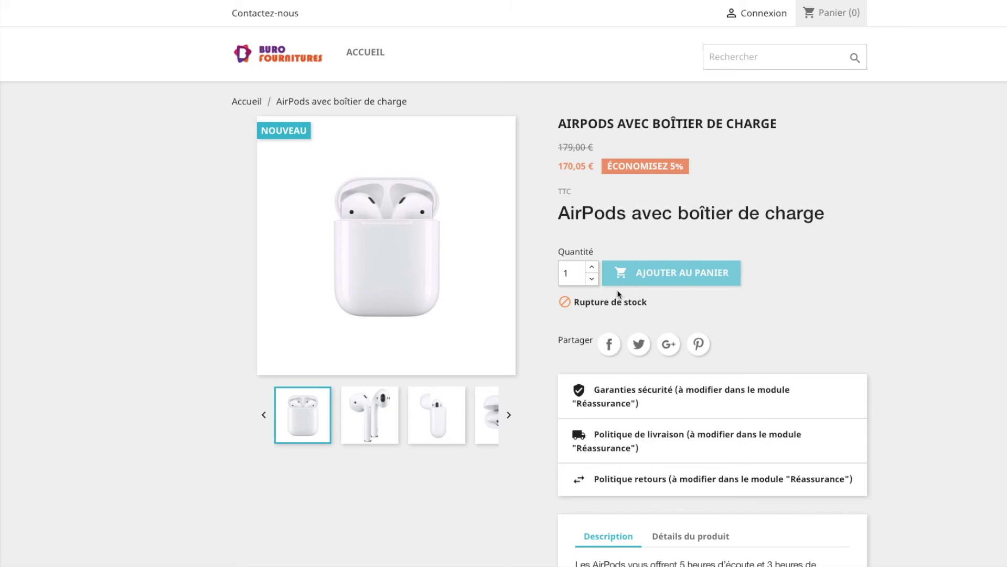
# - Add the Agenda L'Etudiant to the storefront cart and go to the cart page
pyautogui.click(275, 59)
pyautogui.scroll(-3, 470, 306)
pyautogui.click(590, 282)
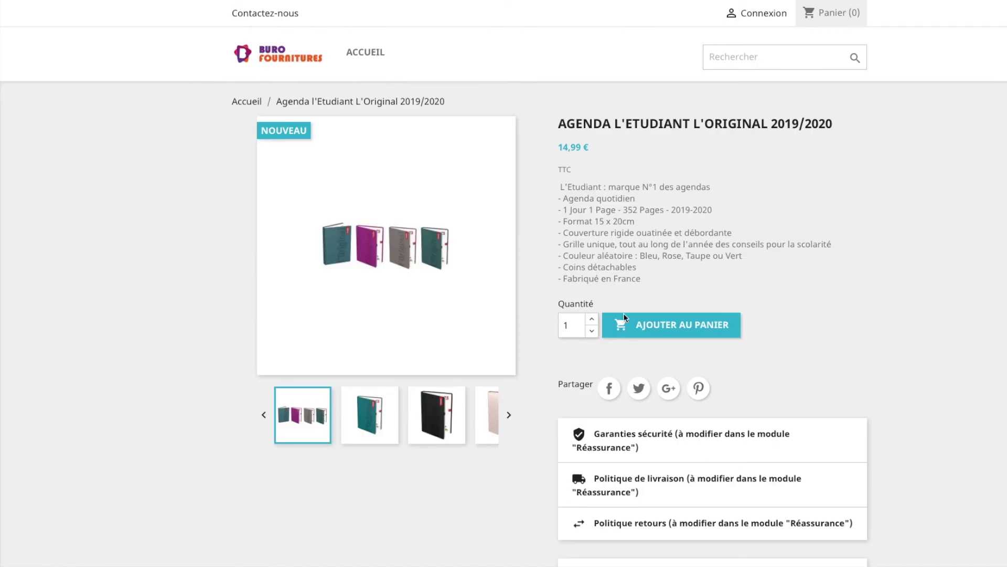
pyautogui.click(665, 325)
pyautogui.click(707, 173)
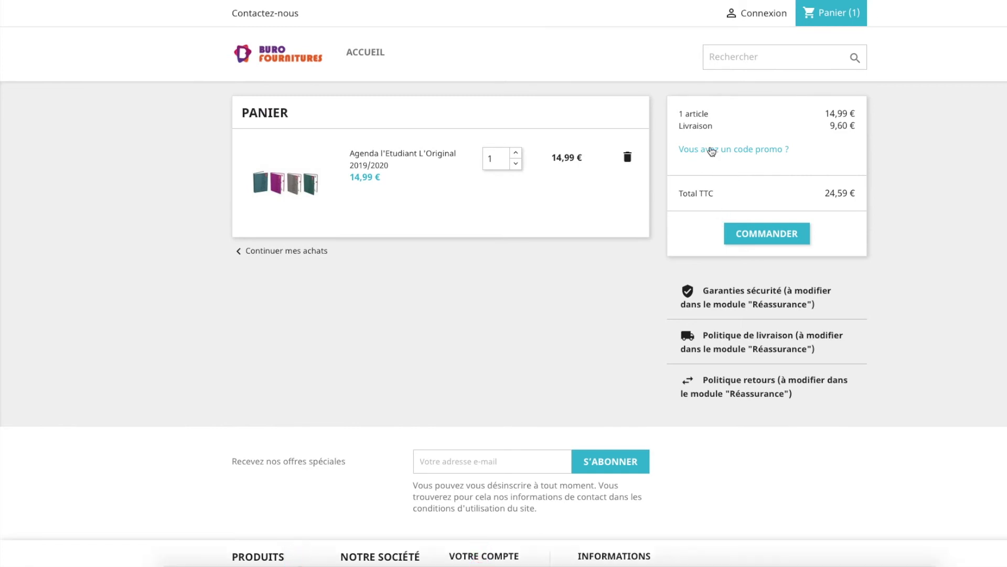
# - Apply promo code ANTHONY10 for 1,50 € off, bringing the cart total to 23,09 €
pyautogui.click(710, 150)
pyautogui.click(721, 208)
pyautogui.write('ANTHONY10')
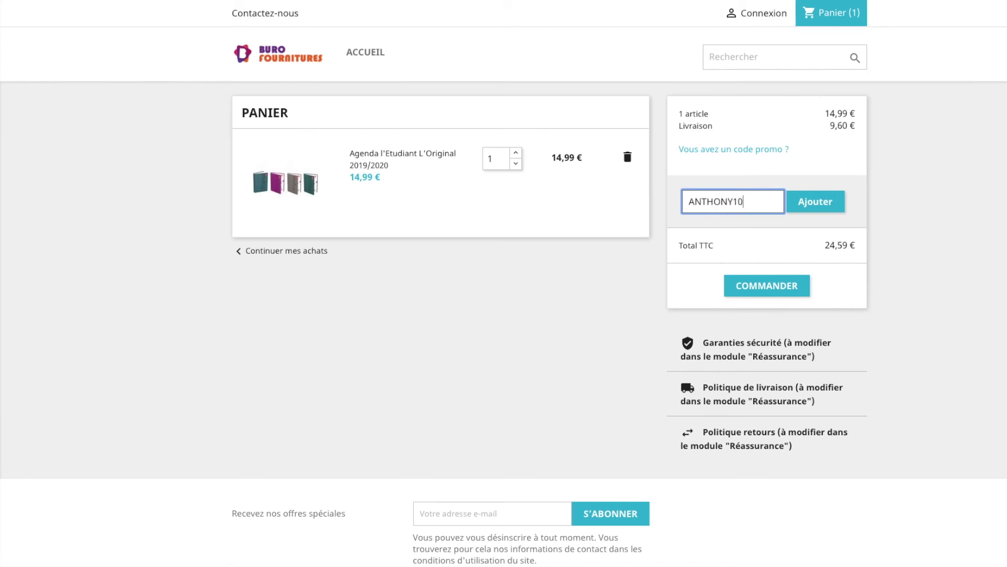
pyautogui.click(825, 203)
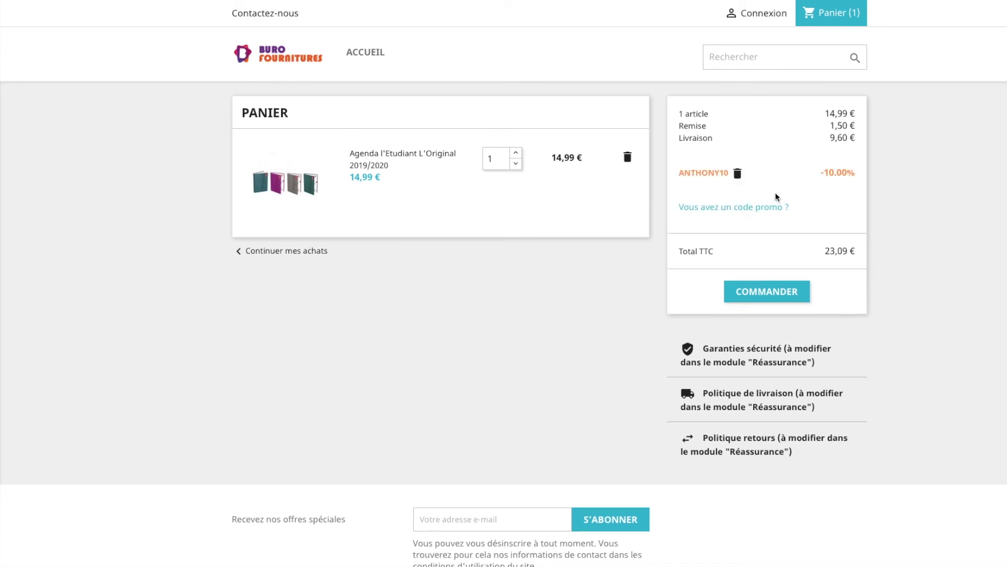
pyautogui.click(817, 169)
pyautogui.click(611, 1)
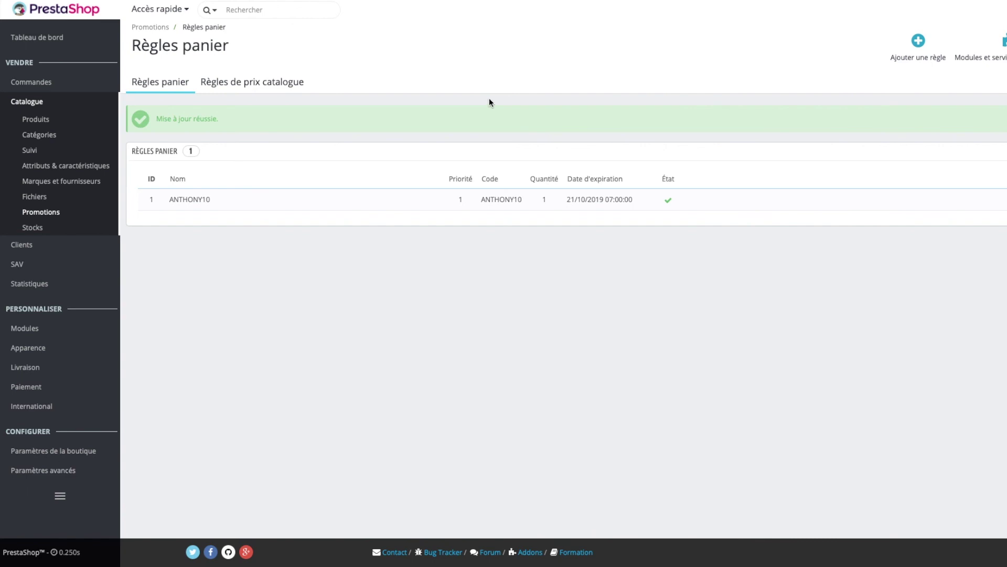
pyautogui.click(234, 83)
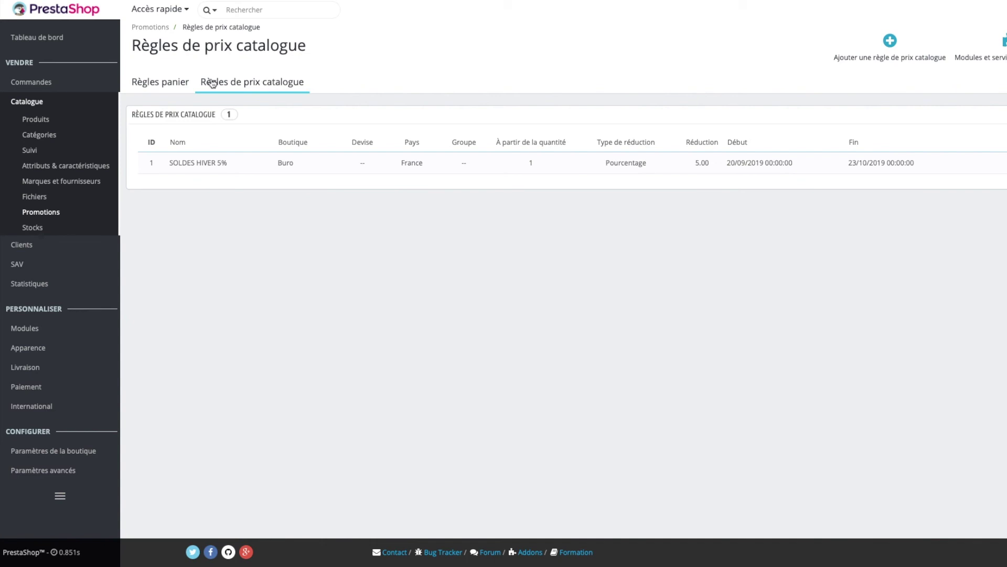
pyautogui.moveTo(162, 86)
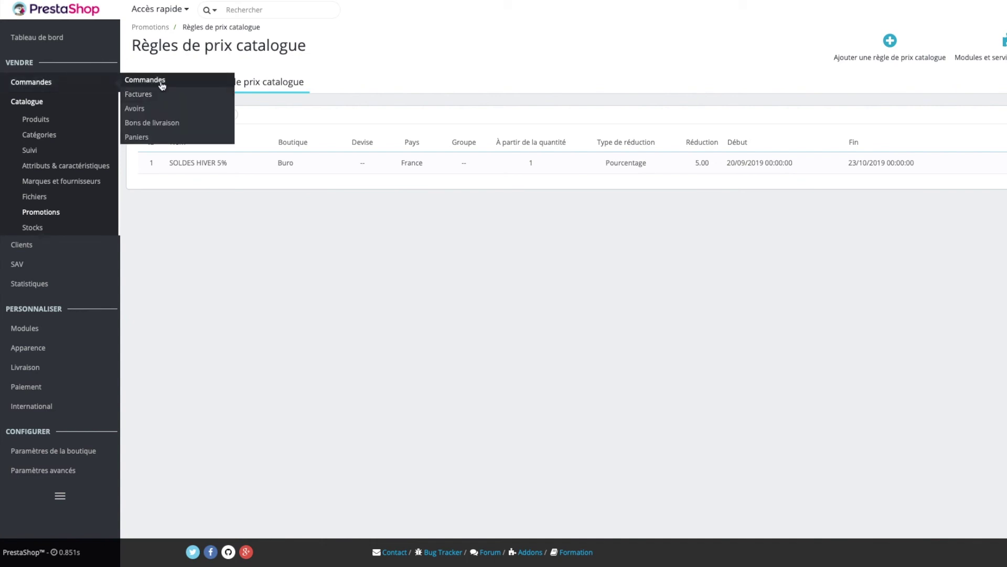
pyautogui.click(162, 89)
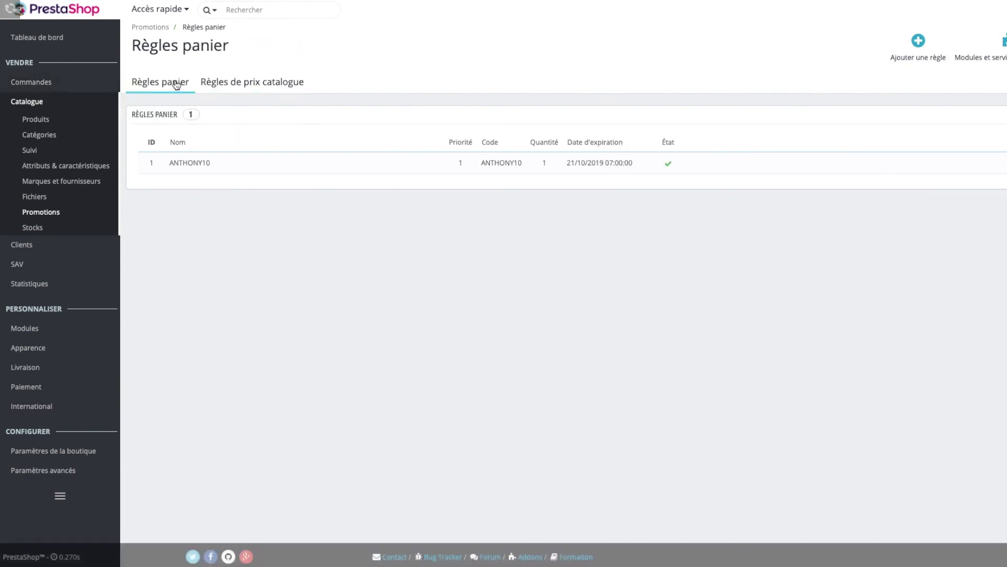